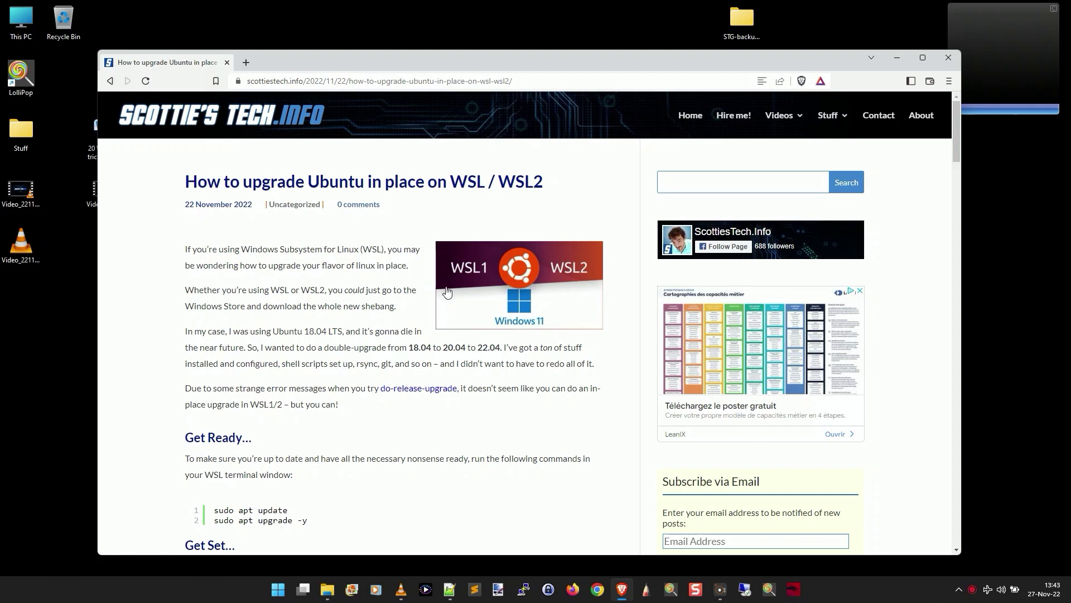
Step: Enlarge the WSL1 / WSL2 image in the Ubuntu upgrade article
click(521, 279)
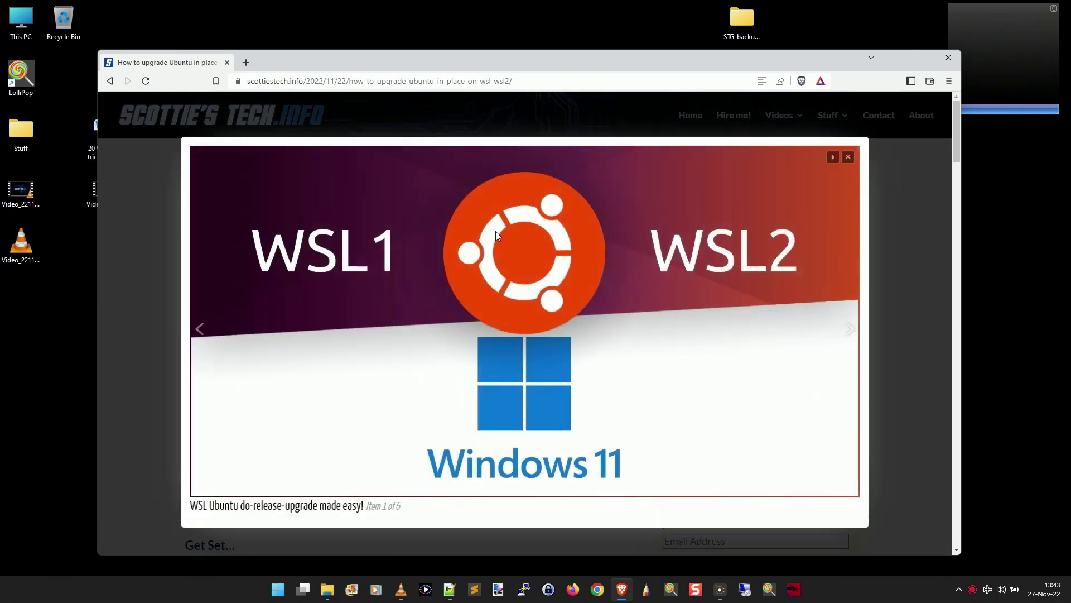
right_click(495, 231)
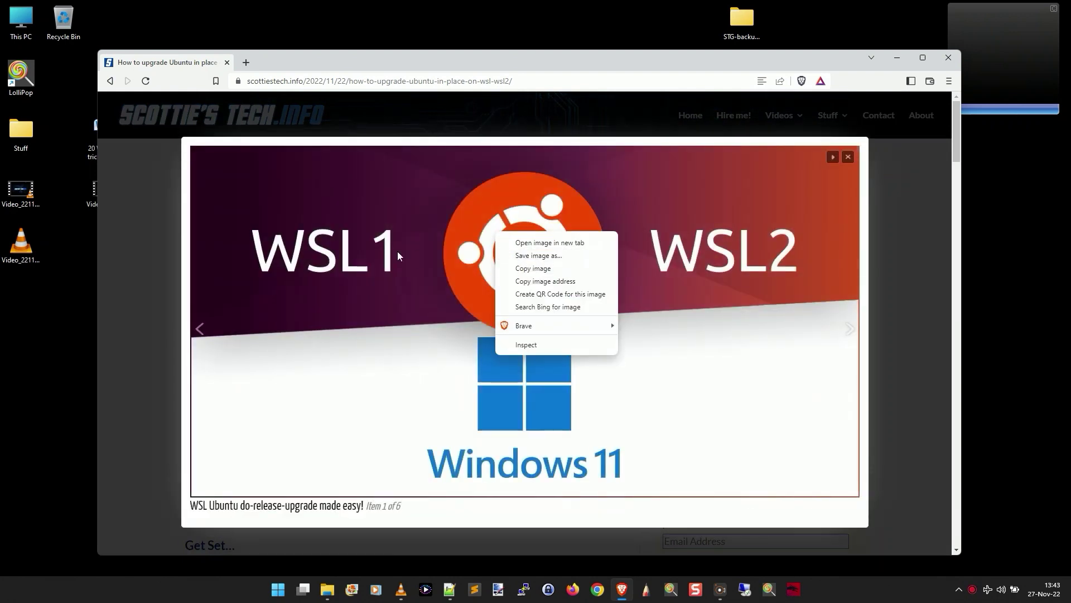
click(469, 144)
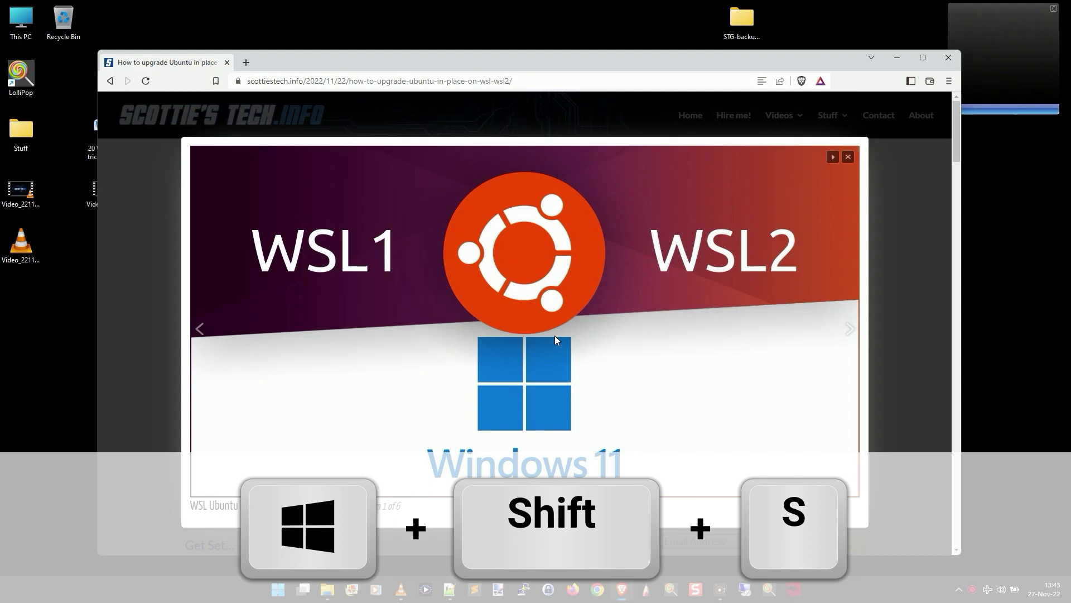
Step: Capture a rectangular snip covering the enlarged WSL1 / WSL2 image
key(super+shift+s)
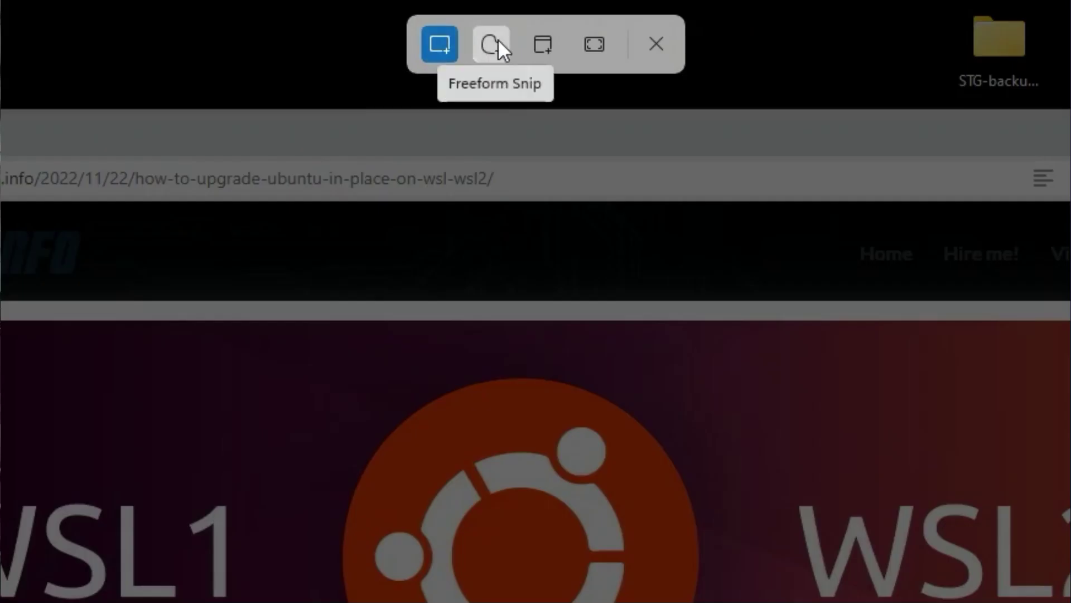
click(545, 40)
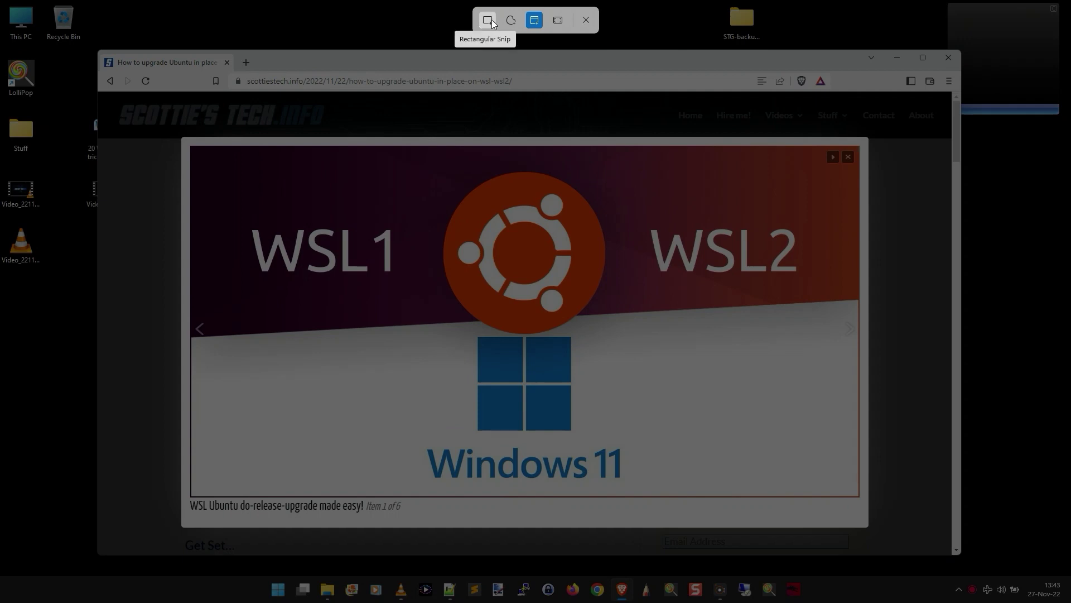
click(487, 22)
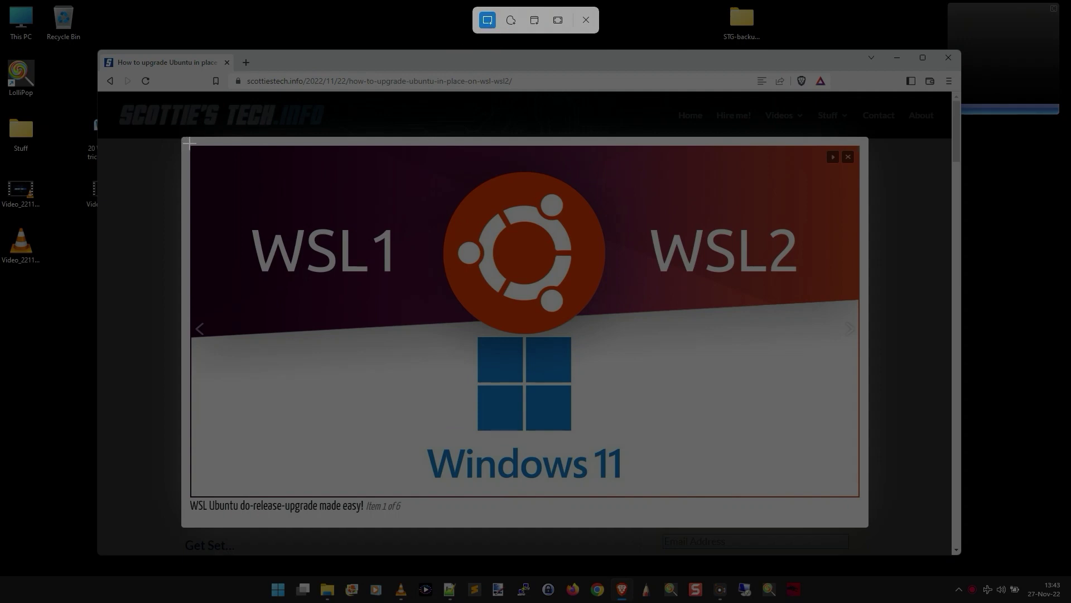
drag(191, 147, 857, 493)
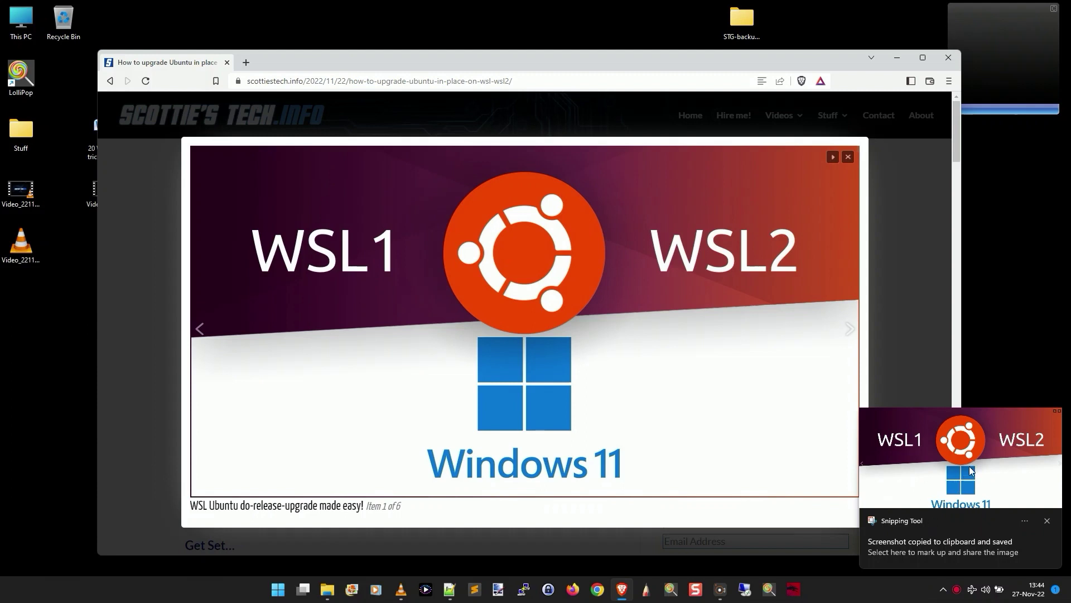
Step: Open the captured screenshot in the Snipping Tool and display the tool's settings
click(982, 444)
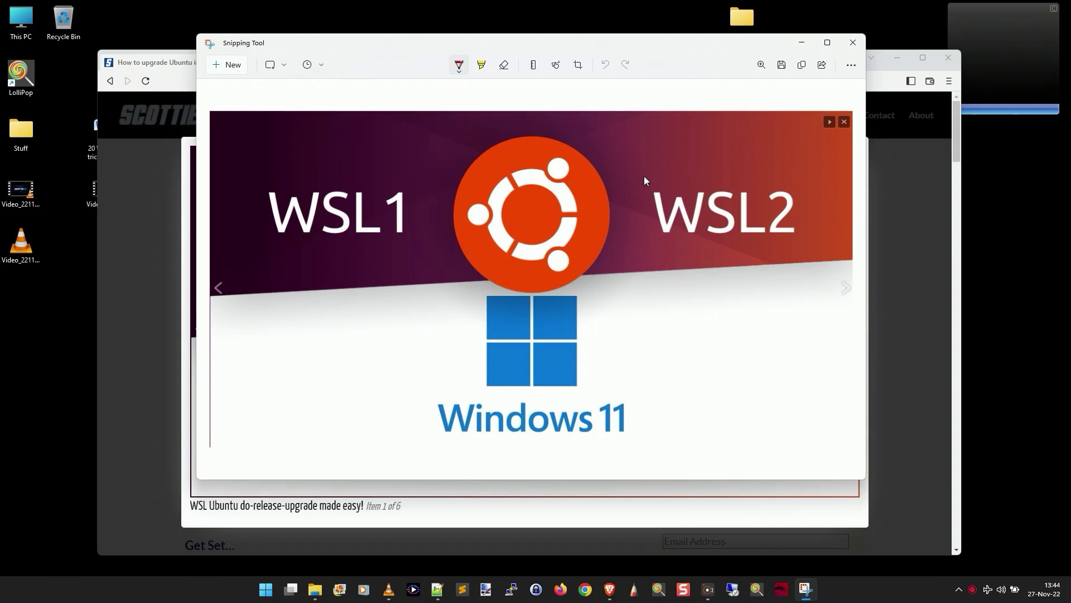
click(854, 64)
click(788, 180)
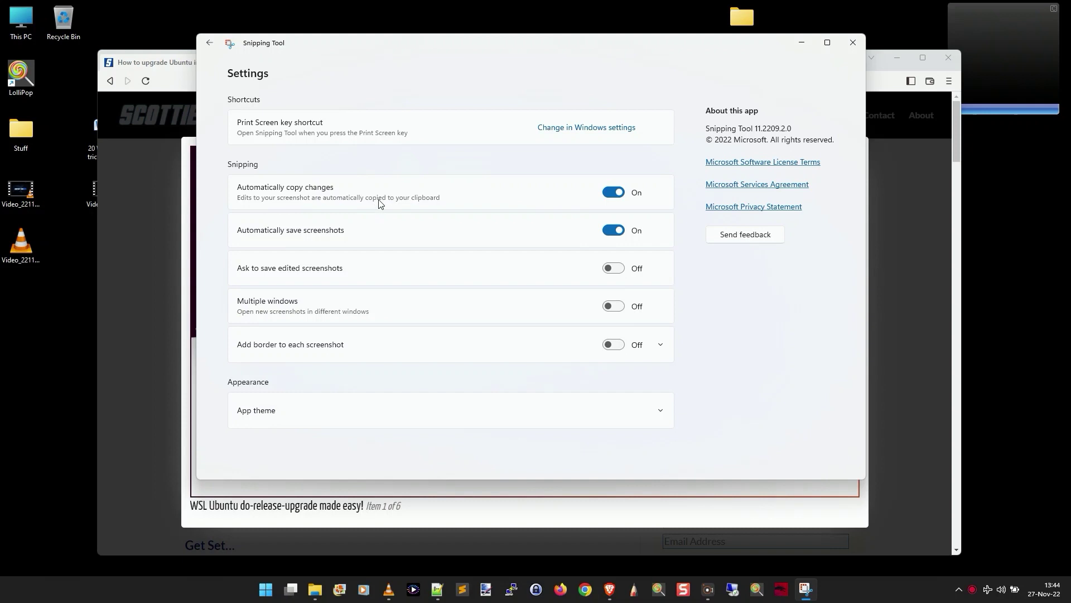
Step: Launch Microsoft Word 2010 and enter the line "Ldsihfskdjfh sdfjkhdsfkjshdf" in the blank document
key(super)
text(word)
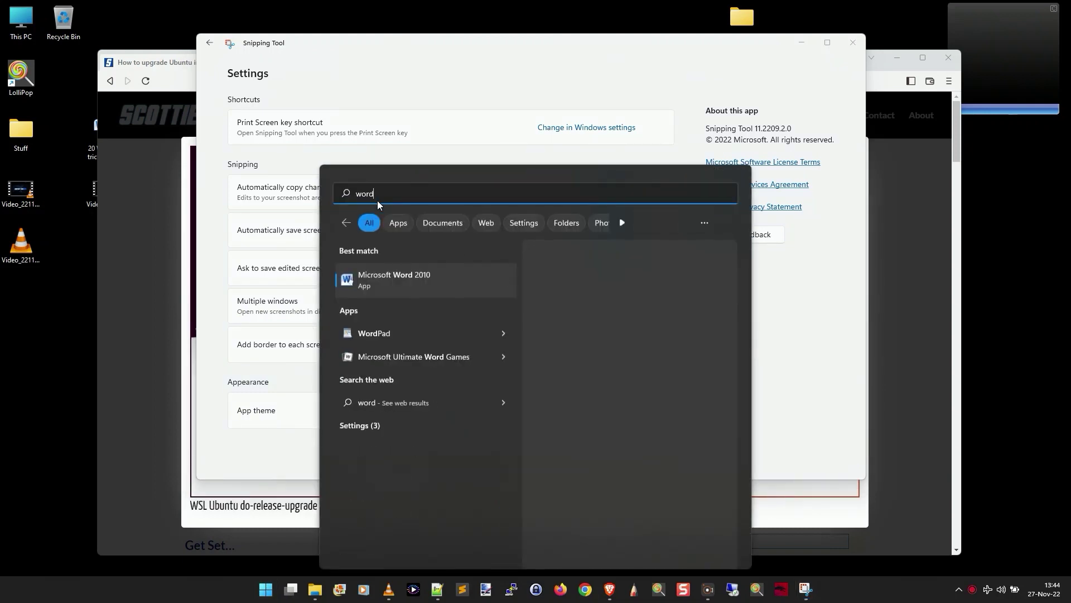
key(Return)
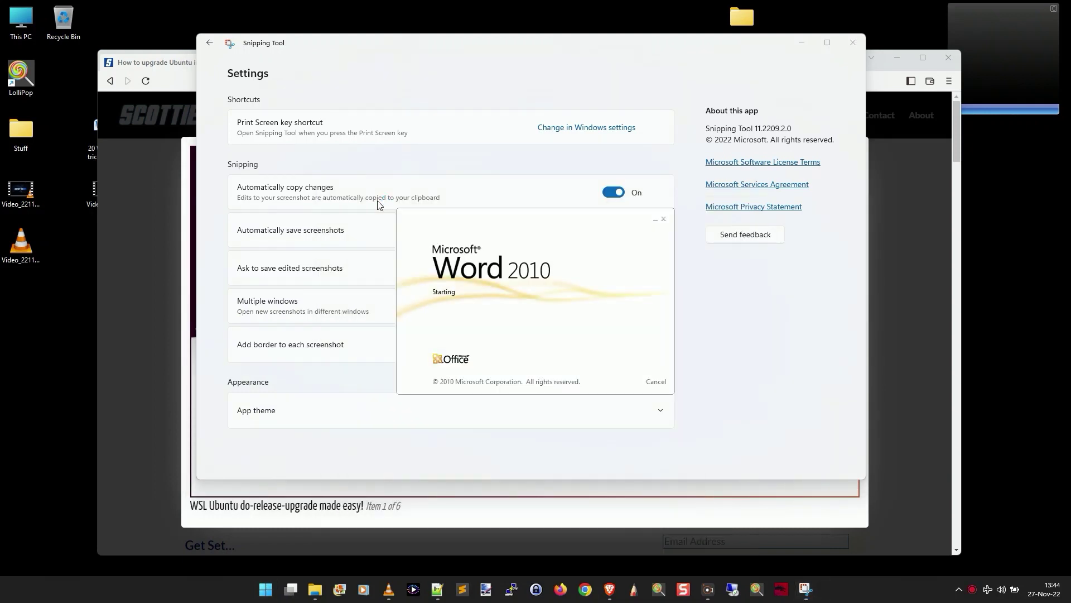
text(Ldsihfskdjfh sdfjkhdsfkjshdf)
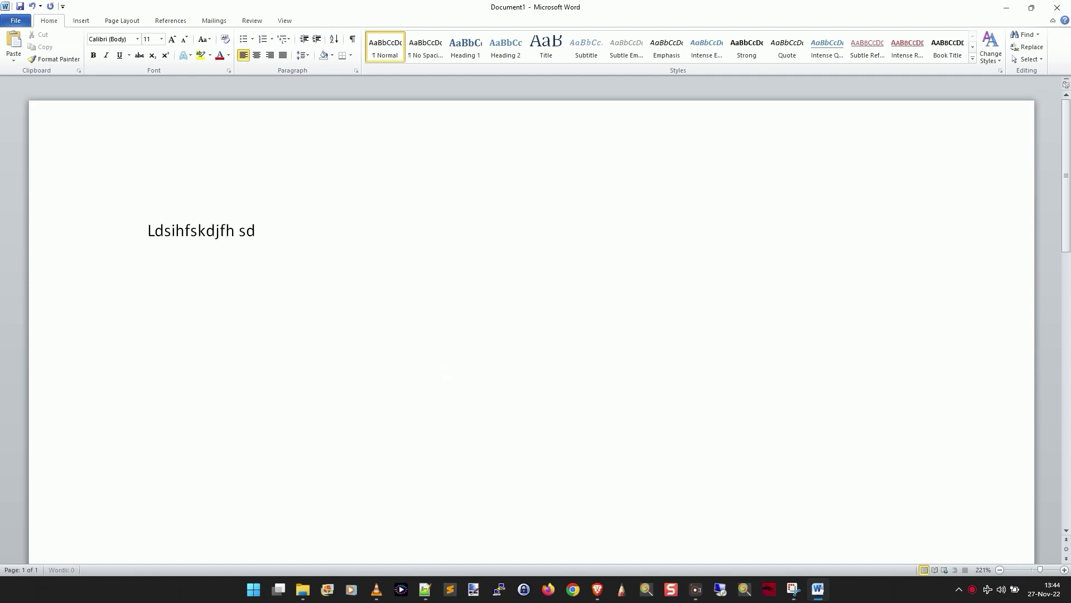
key(Return)
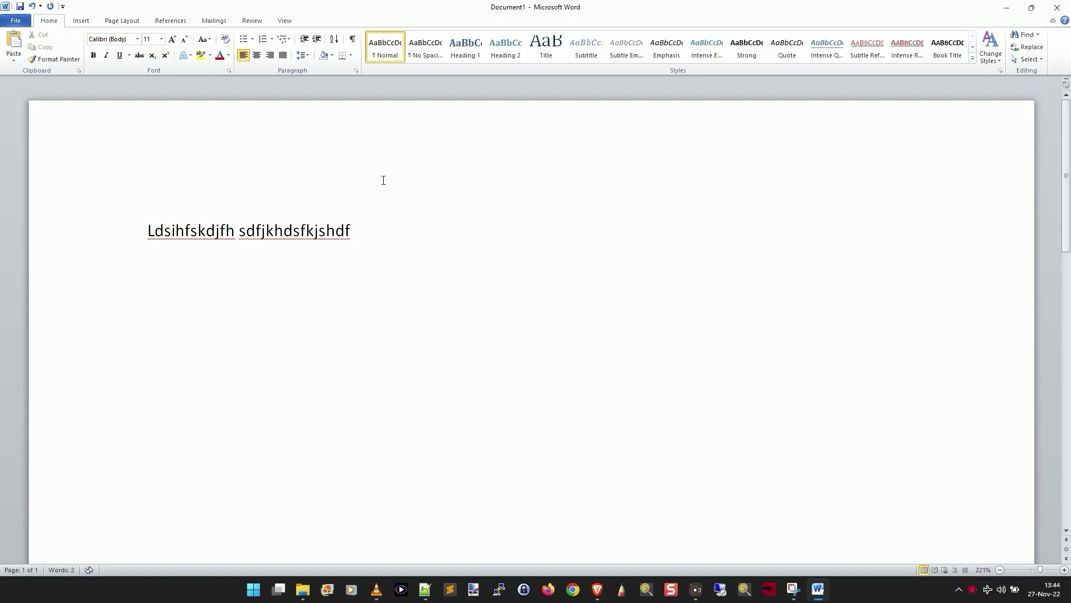
Step: Paste the captured screenshot below the text line and select the pasted picture
key(ctrl+v)
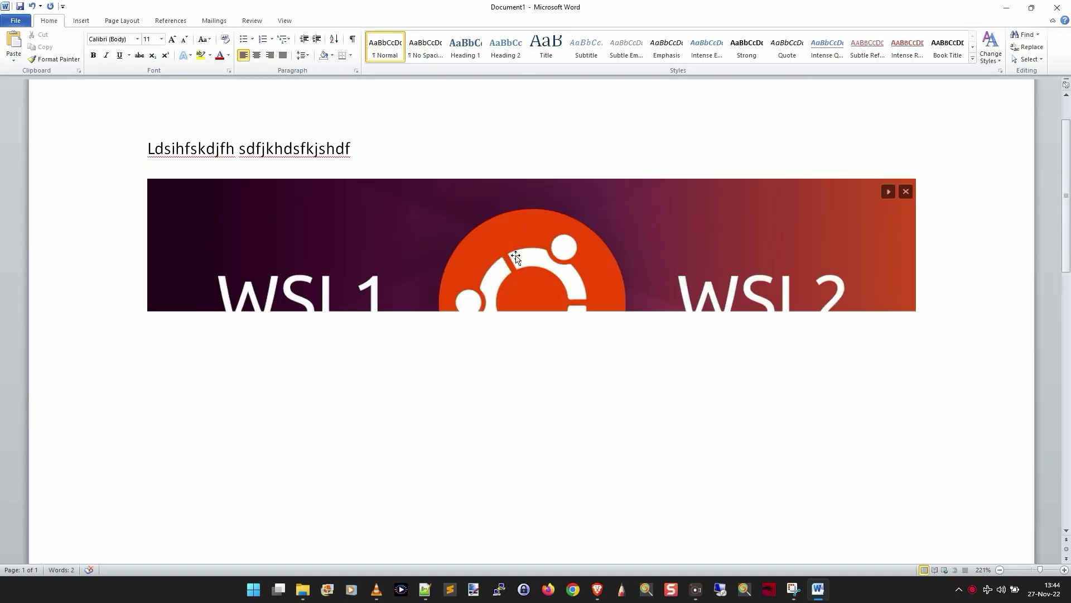
click(530, 249)
scroll(625, 357, down, 3)
scroll(625, 357, up, 2)
scroll(541, 226, up, 1)
scroll(541, 226, down, 1)
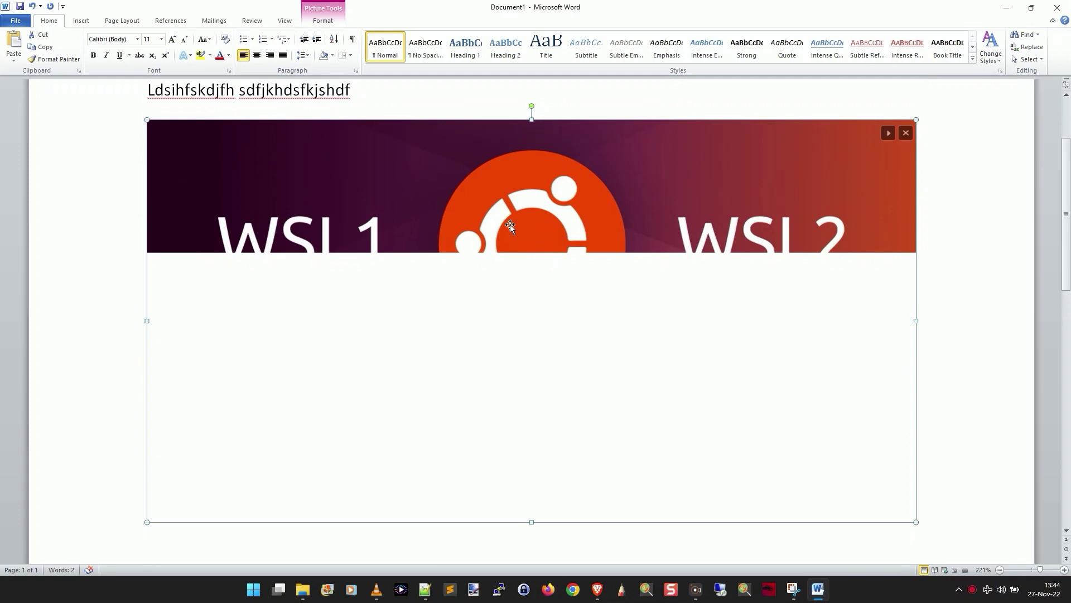
scroll(509, 226, up, 2)
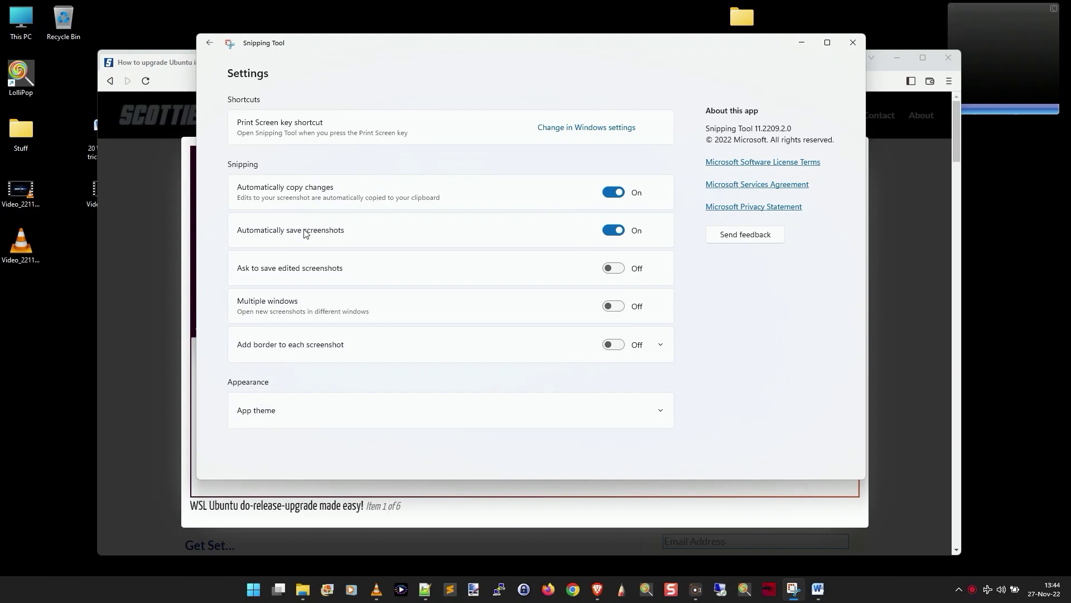
Step: Close the Snipping Tool and open the Screenshots folder inside Pictures in File Explorer
click(856, 47)
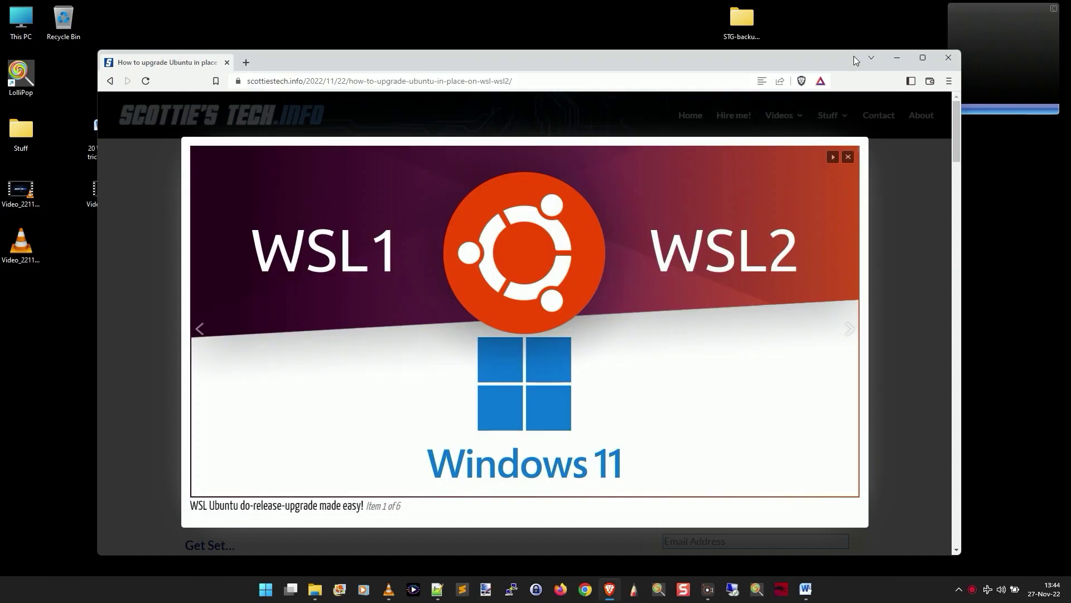
key(super+e)
click(241, 275)
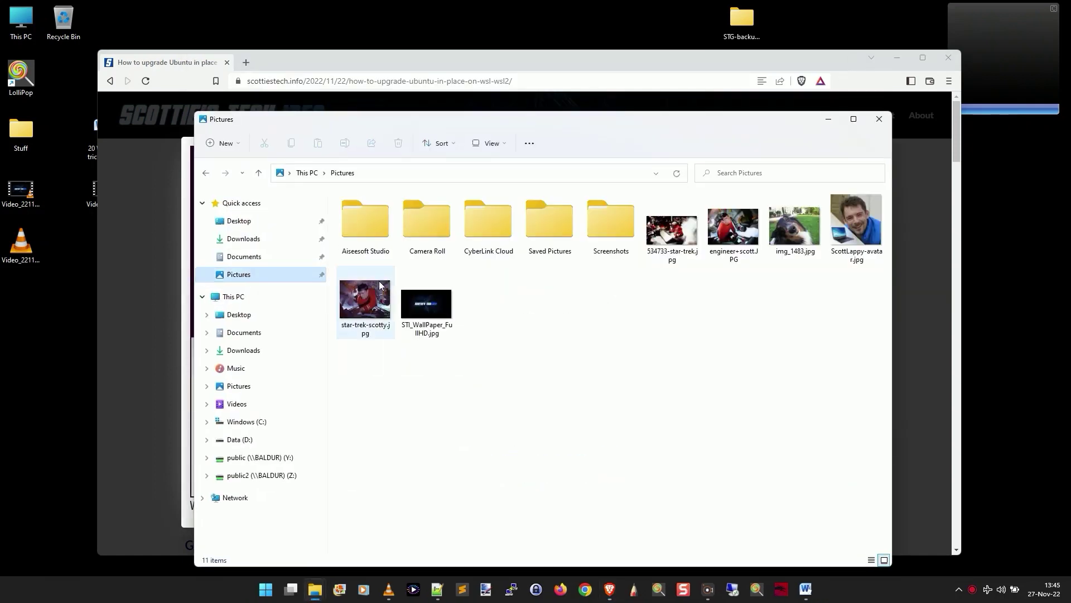
double_click(620, 228)
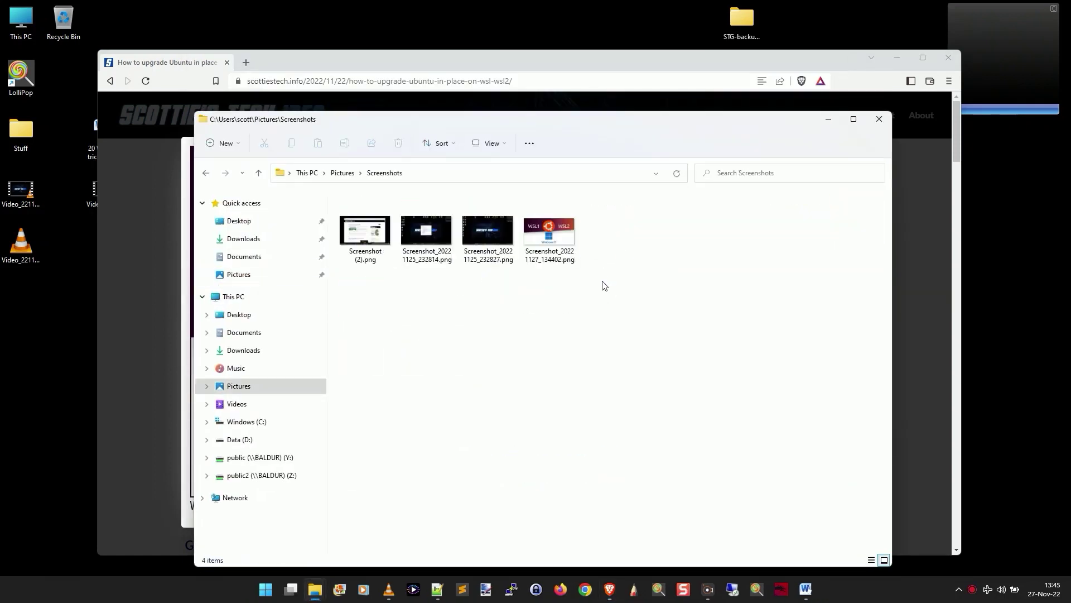
Step: Open Screenshot_20221127_134402.png with Windows Photo Viewer and always use that app for .png files
double_click(560, 244)
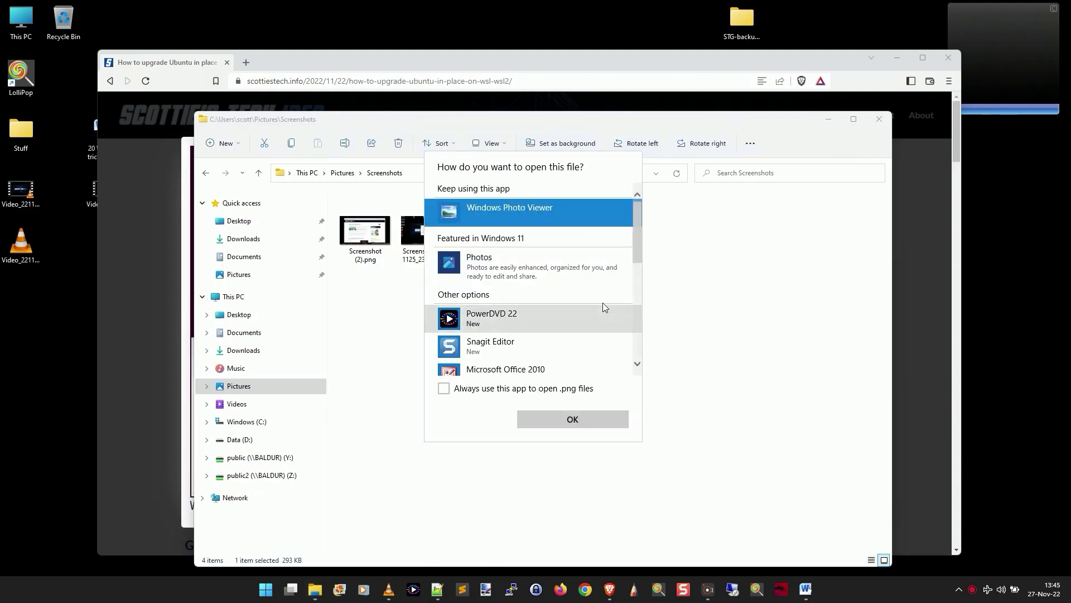
click(581, 389)
click(580, 426)
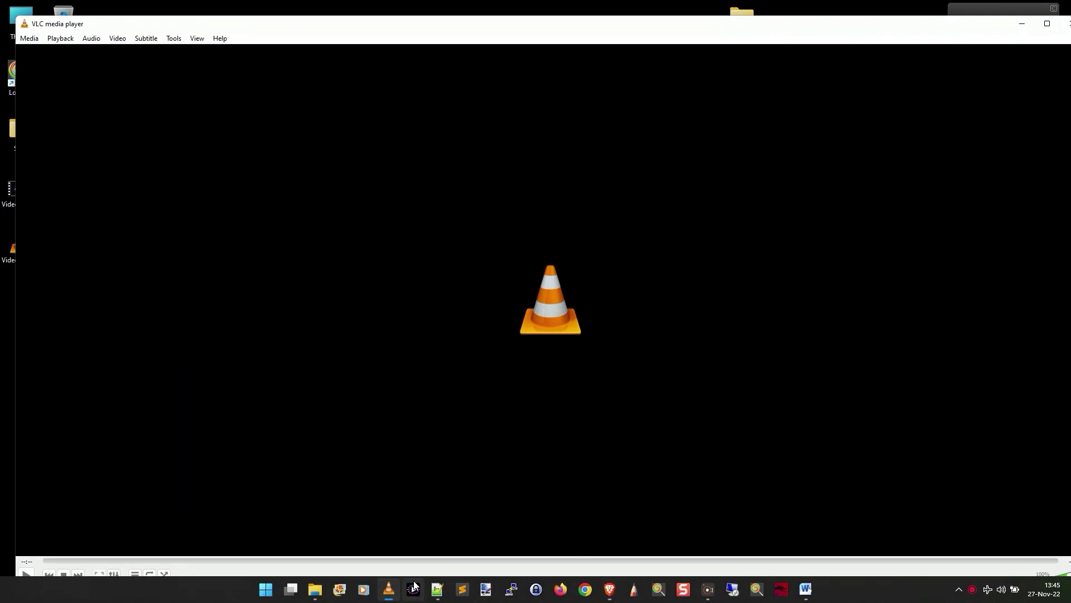
Step: Bring the Notepad++, D:\Stuff folder and Brave windows to the front one after another
click(438, 589)
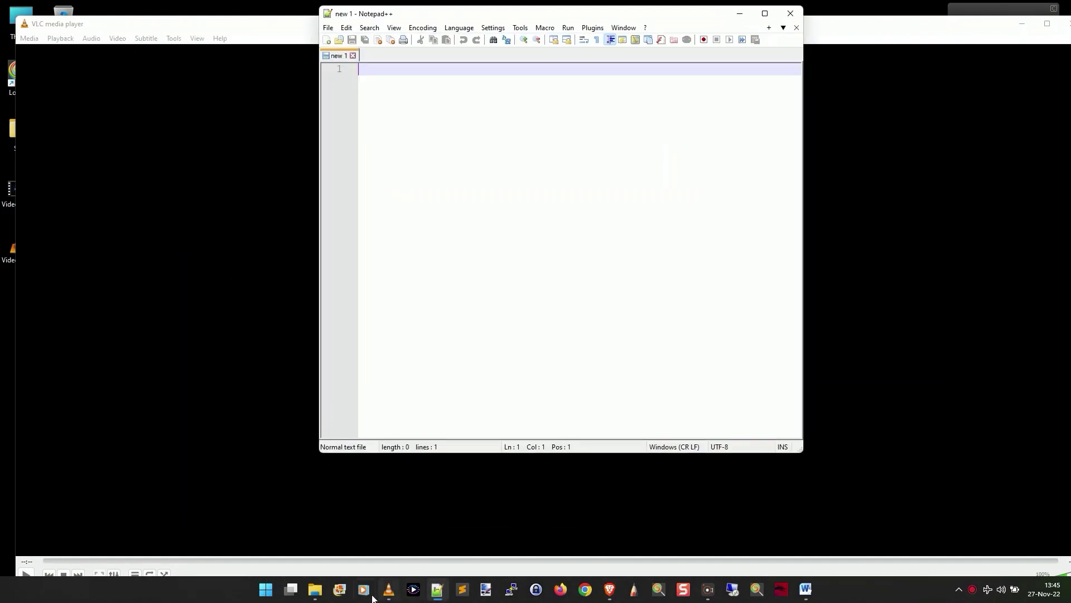
click(315, 589)
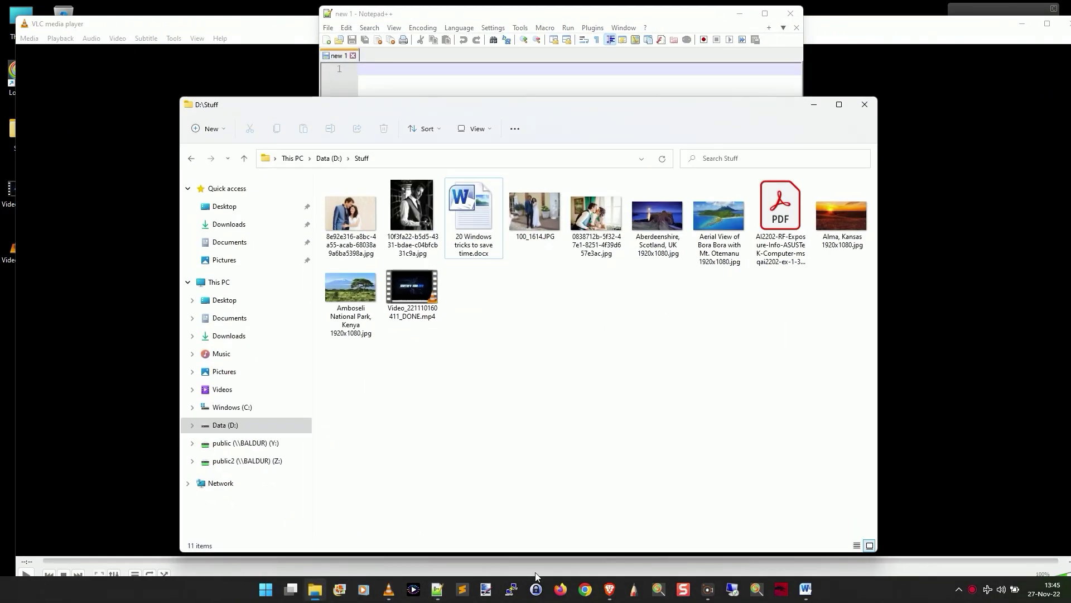
click(612, 590)
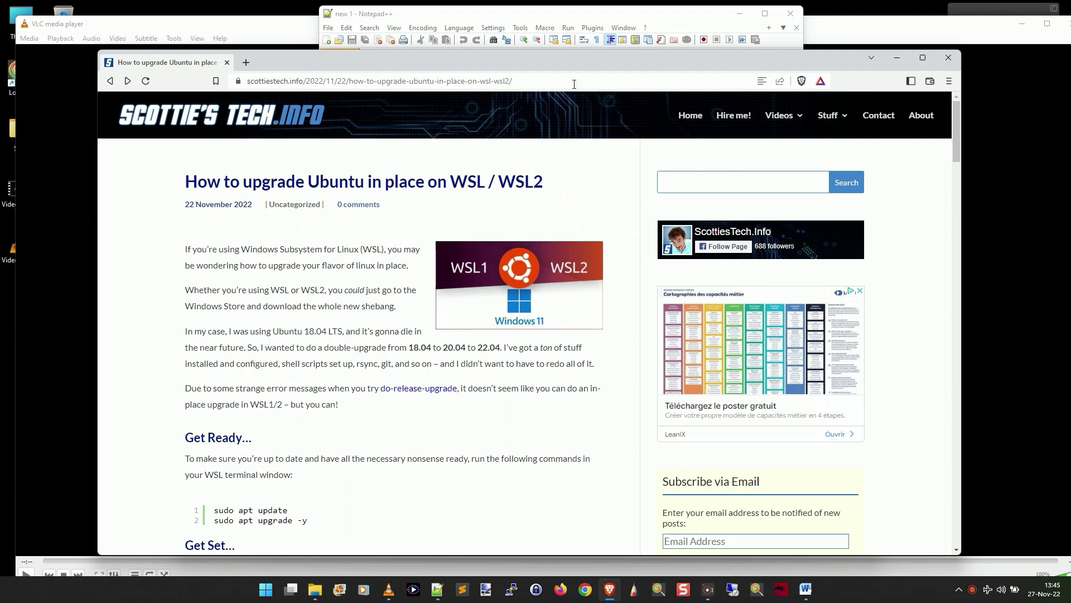
Step: Alternate between the overlapping Notepad++, Brave and VLC windows, finishing on Notepad++
click(406, 17)
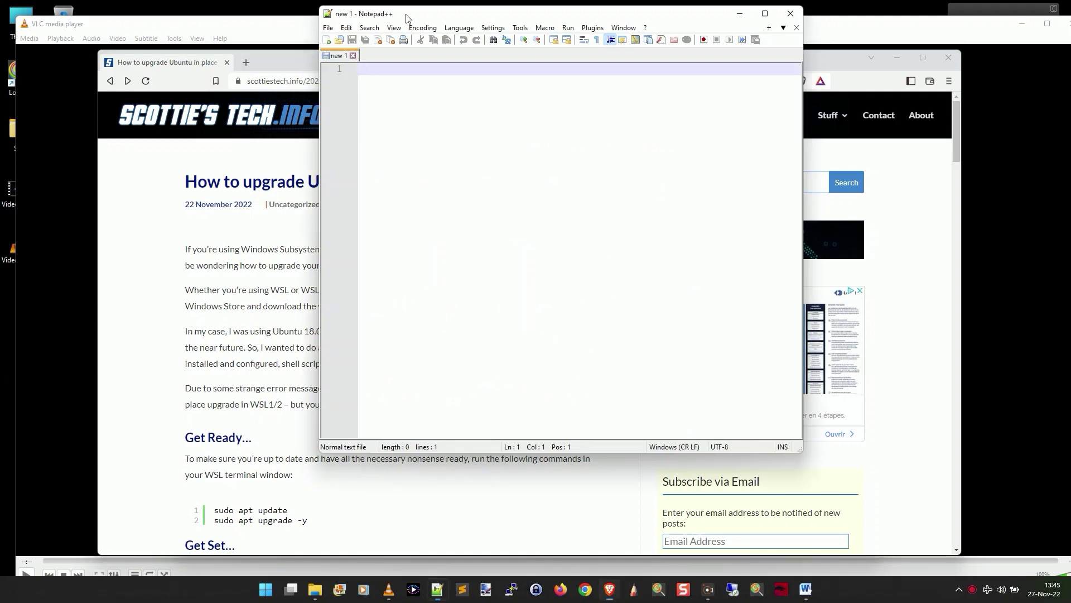
click(293, 63)
click(295, 33)
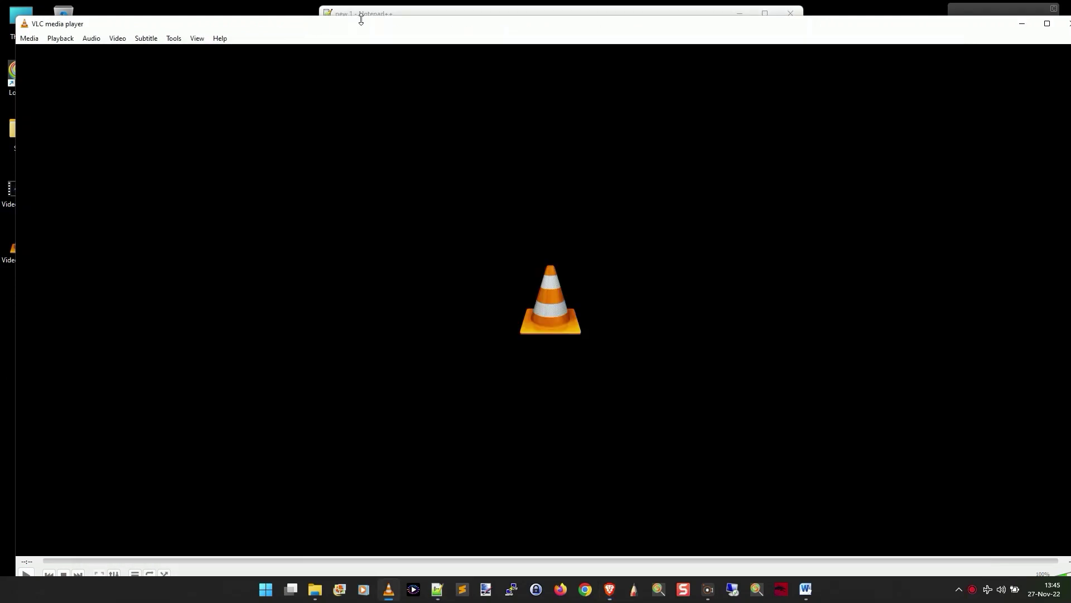
click(401, 13)
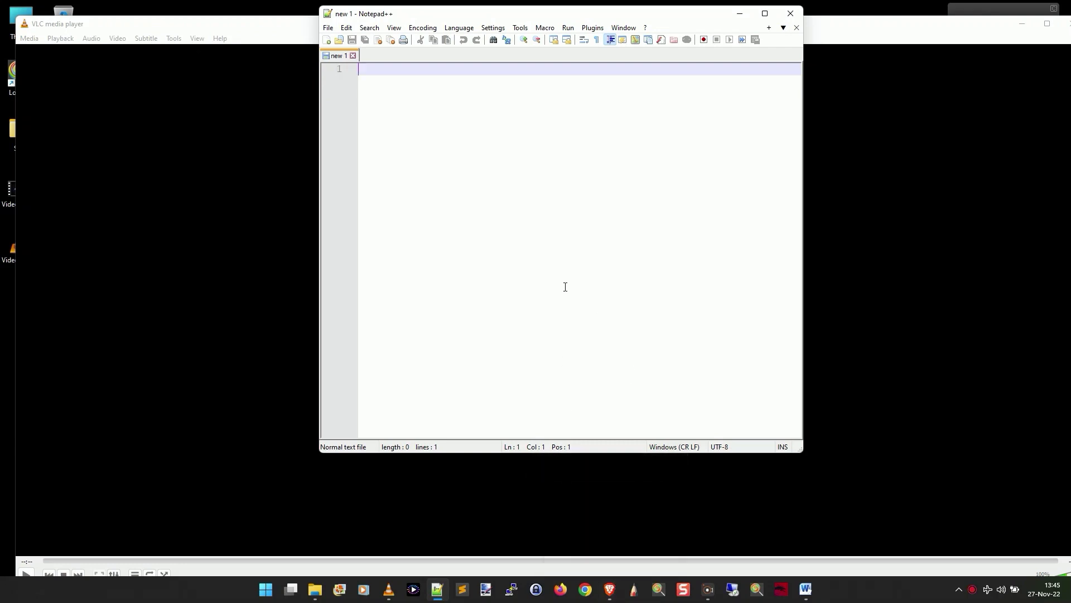
Step: Display the window switcher and select VLC media player from its thumbnails
key(alt+Tab)
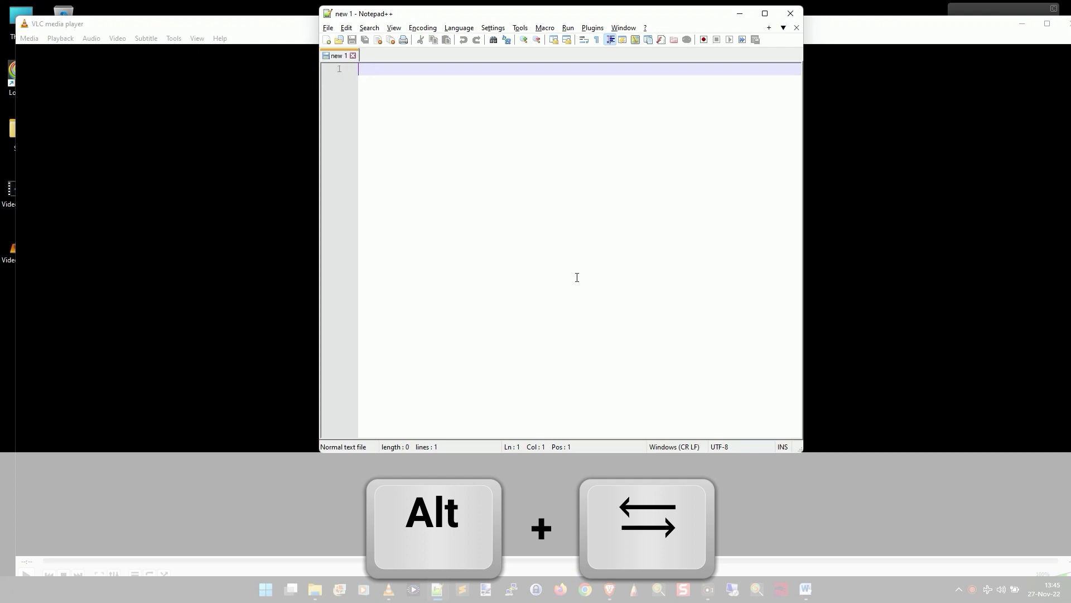
key(alt+Tab)
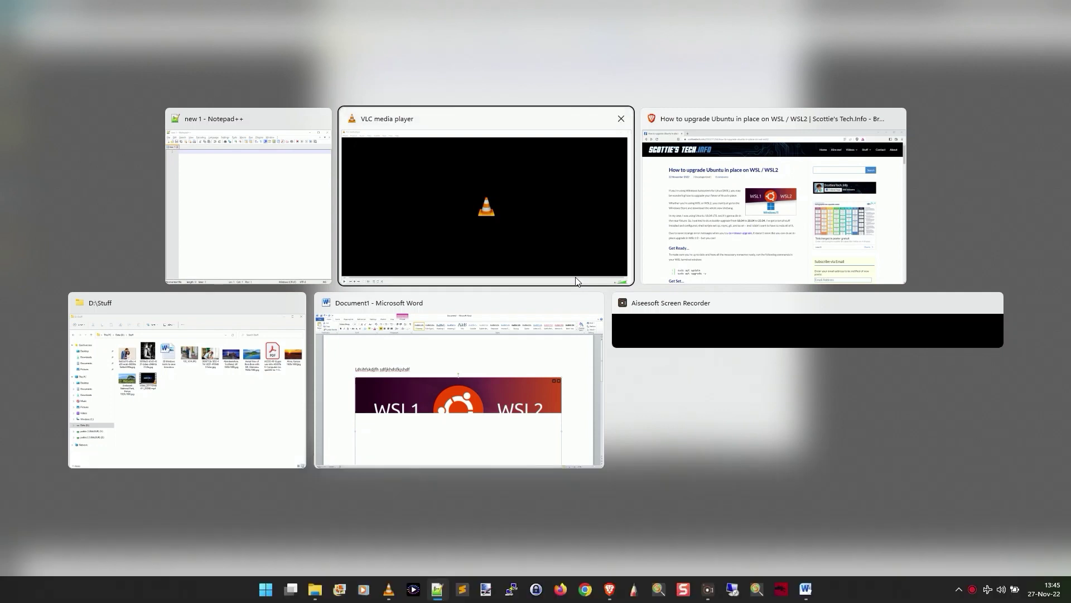
click(576, 280)
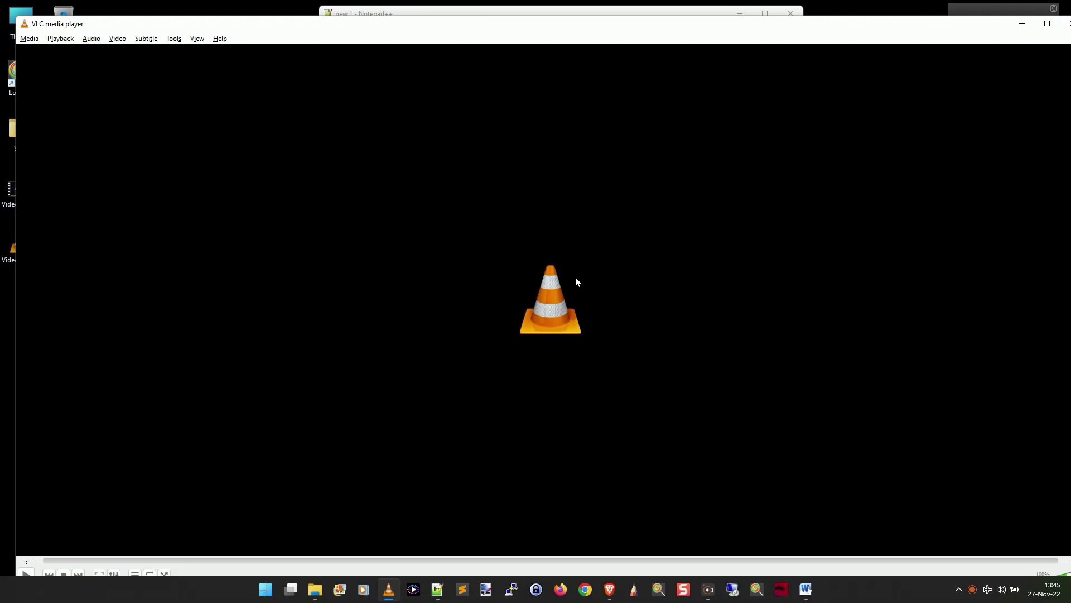
Step: Cycle through the open windows with the window switcher and switch to the Word document
key(alt+Tab)
key(alt+Tab)
key(alt+Tab)
key(alt+Tab)
key(alt+Tab)
key(alt+Tab)
key(alt+Tab)
key(alt+Tab)
key(alt+Tab)
key(alt+Tab)
key(alt+Tab)
key(alt+Tab)
key(alt+Tab)
key(alt+Tab)
key(alt+Tab)
key(alt+Tab)
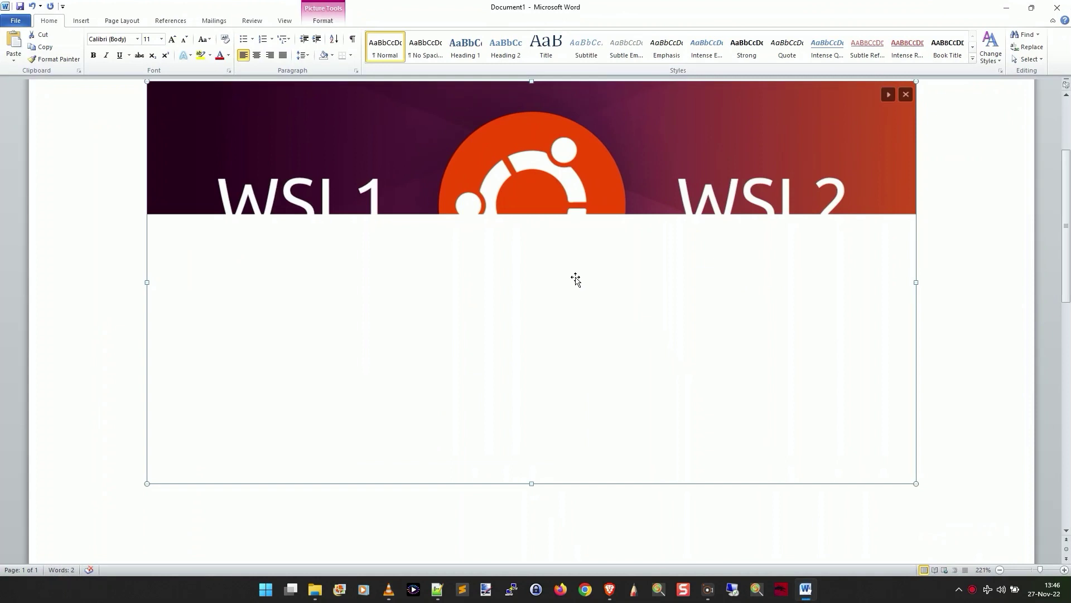
Step: Switch from Word to the Brave window showing the Ubuntu upgrade article using the window switcher
key(alt+Tab)
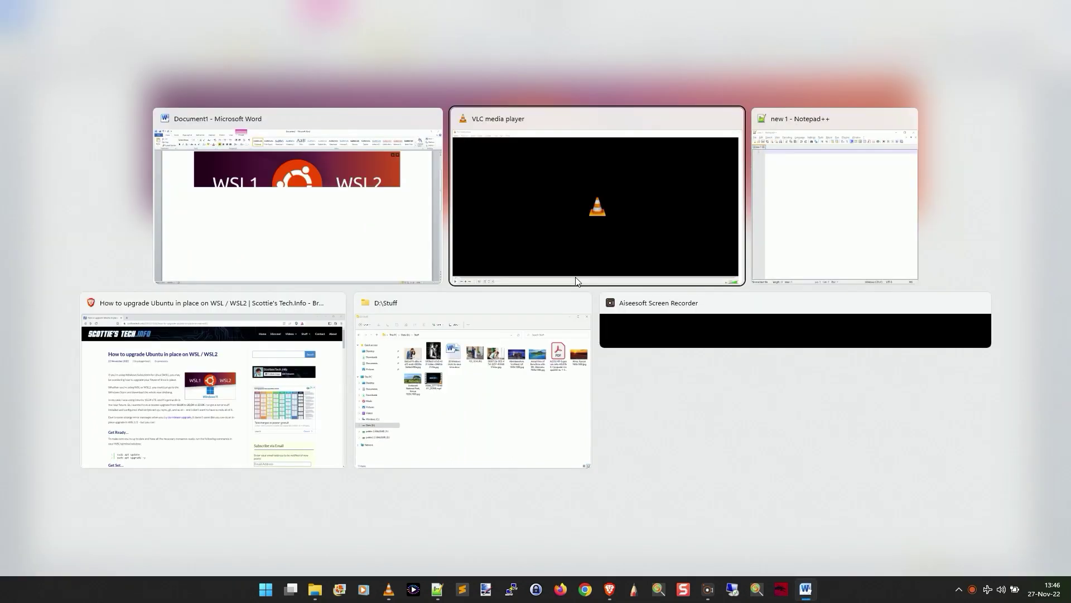
key(alt+Tab)
key(alt+Tab)
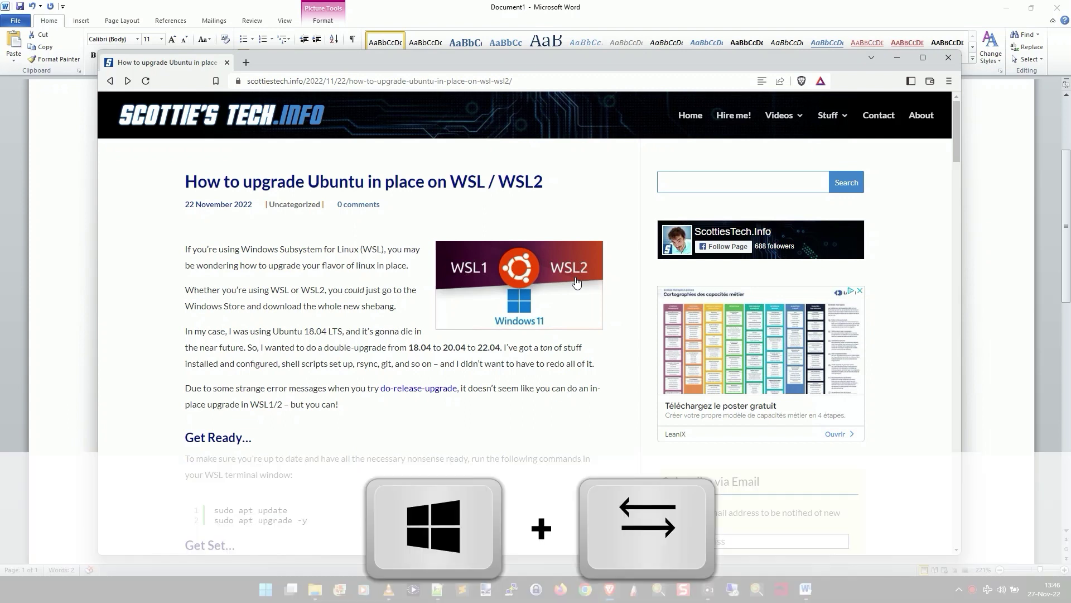
Step: Switch to the D:\Stuff folder window through Task View, and display Task View again
key(super+Tab)
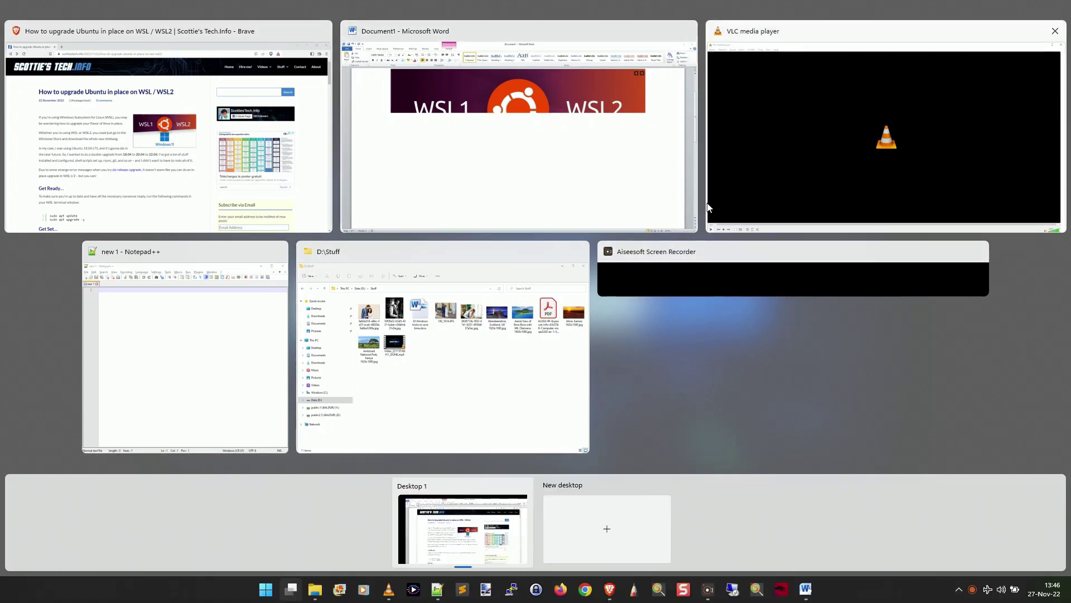
click(496, 364)
key(super+Tab)
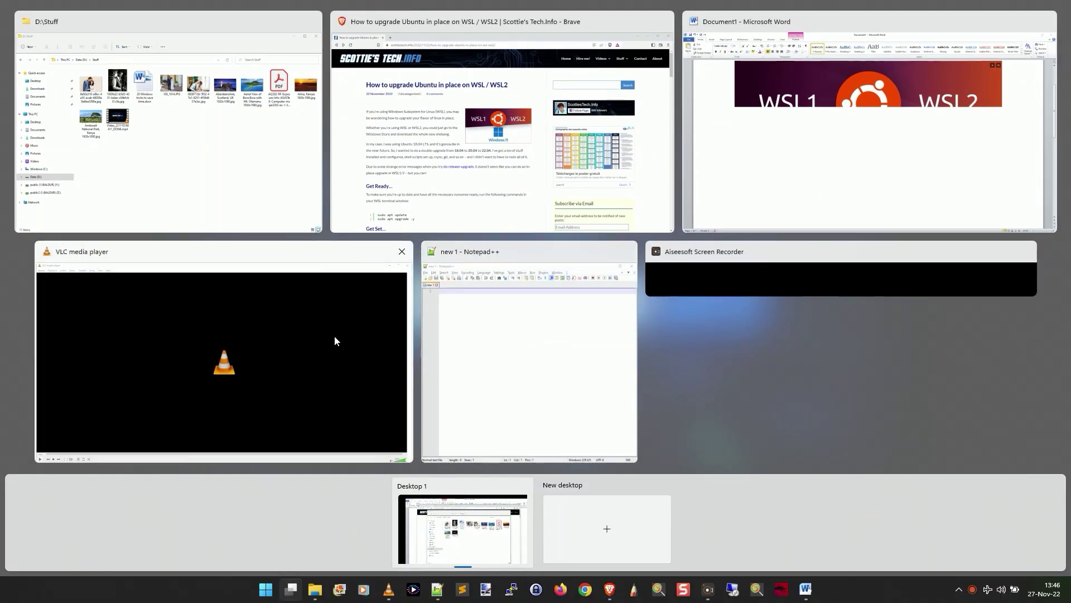
Step: Switch to the VLC media player window from Task View, and briefly display Task View again before dismissing it
click(328, 345)
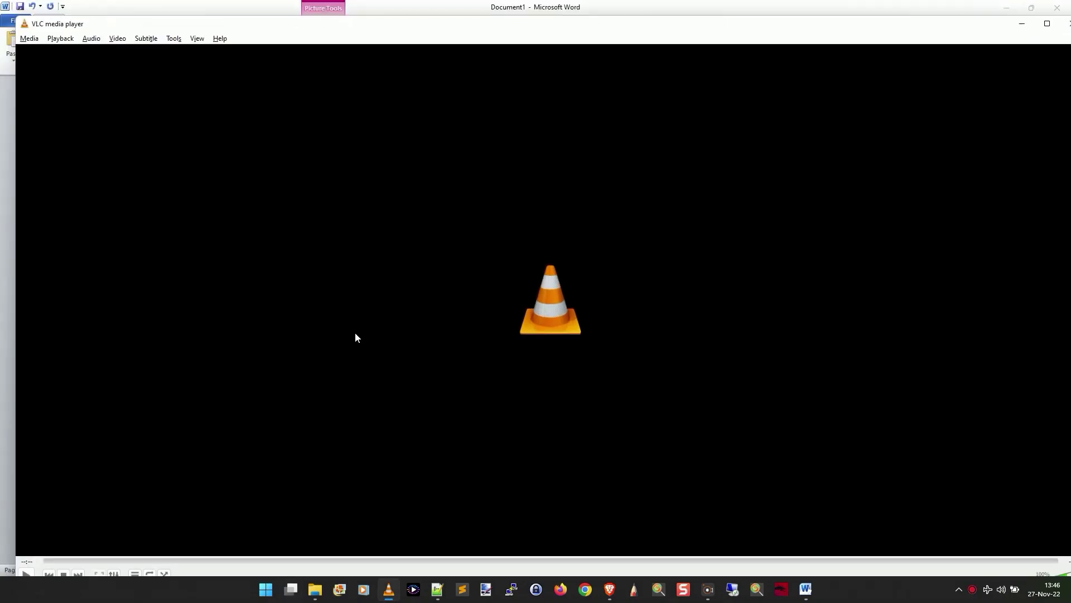
key(super+Tab)
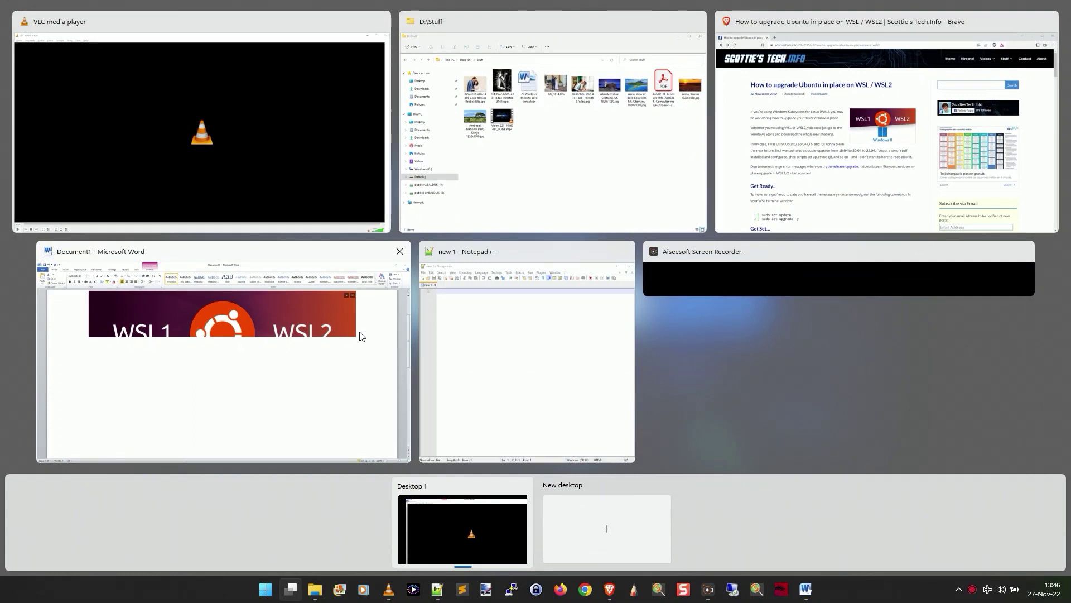
key(Escape)
key(alt+Tab)
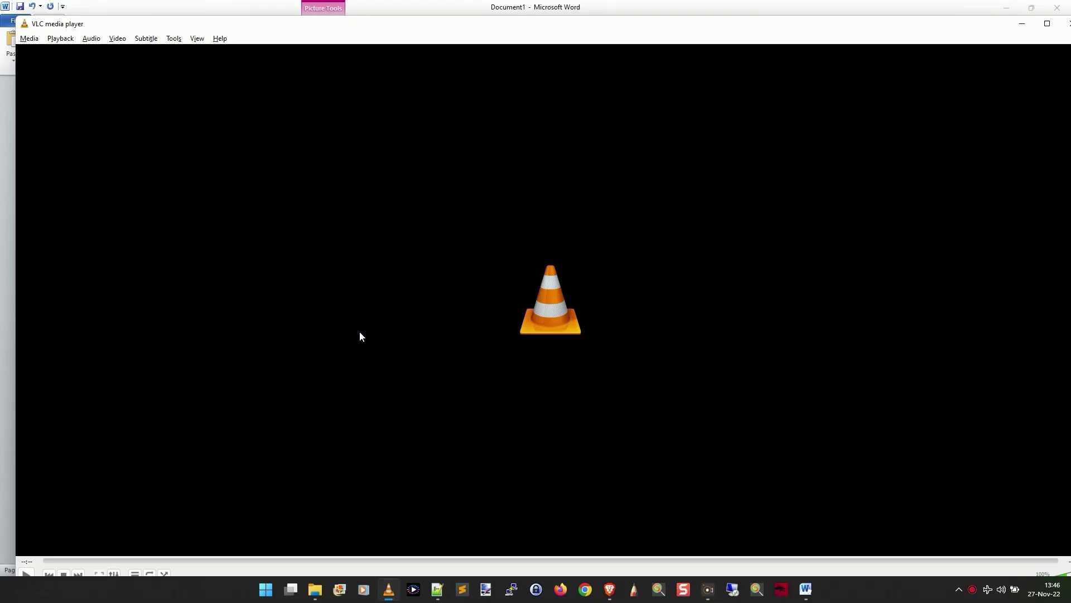
Step: Switch to the Brave window showing the Ubuntu upgrade article through Task View, and reveal the desktop
key(super+Tab)
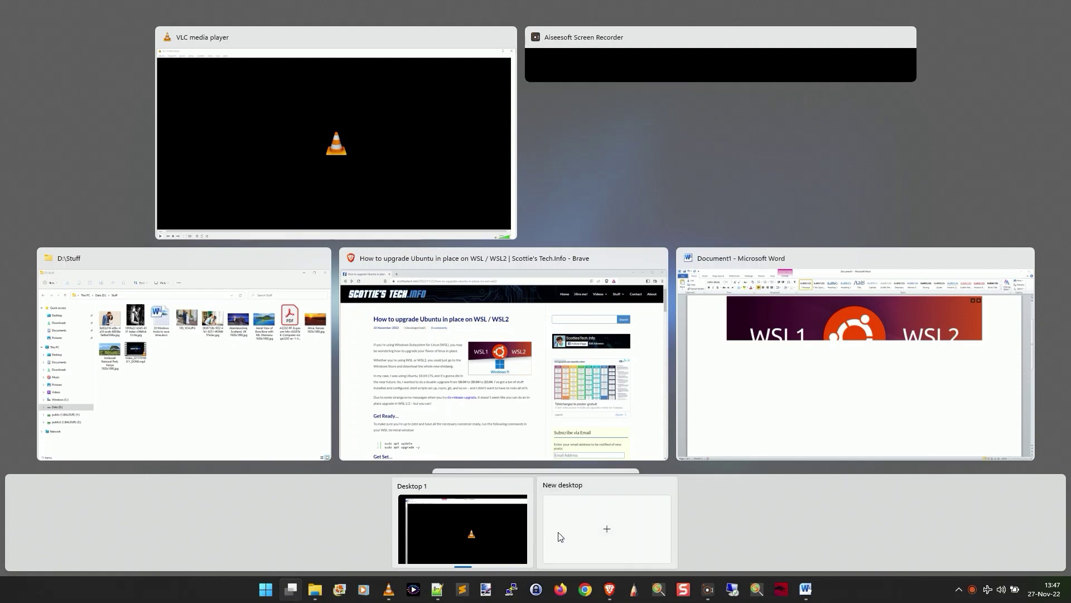
click(546, 255)
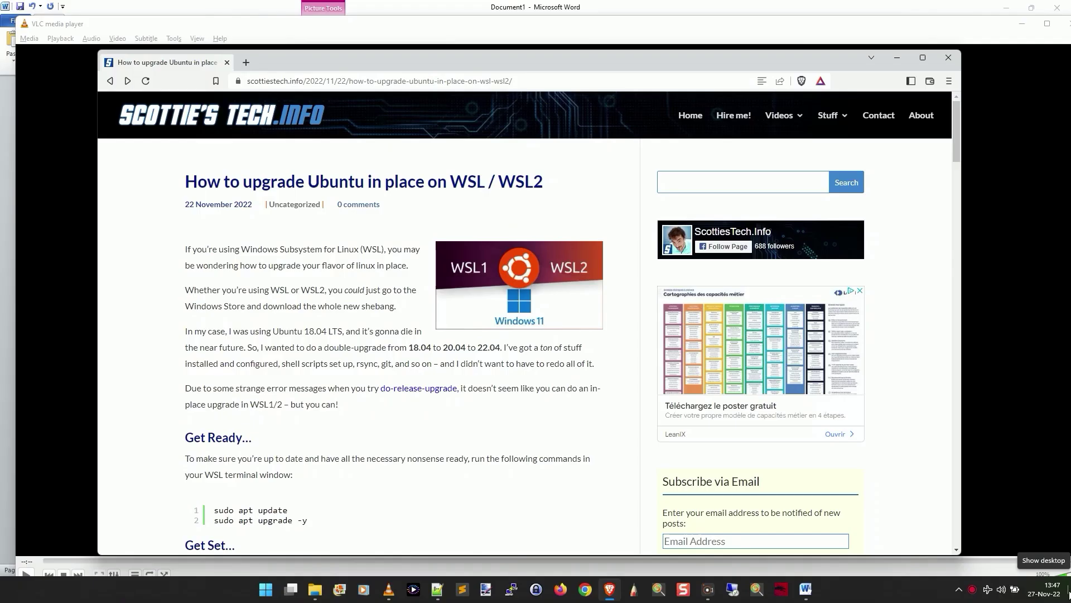
click(1067, 581)
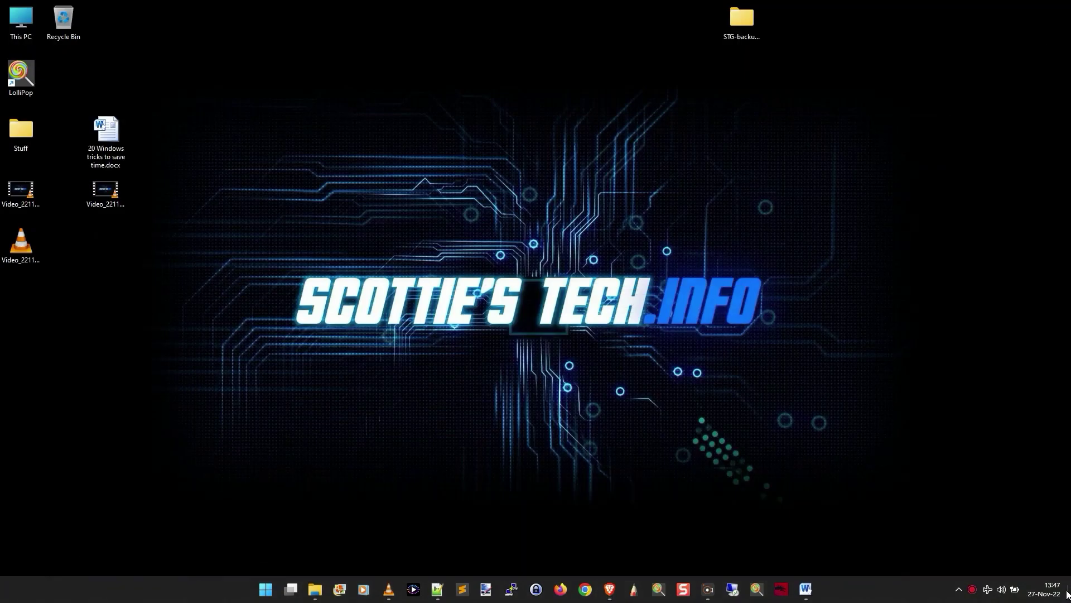
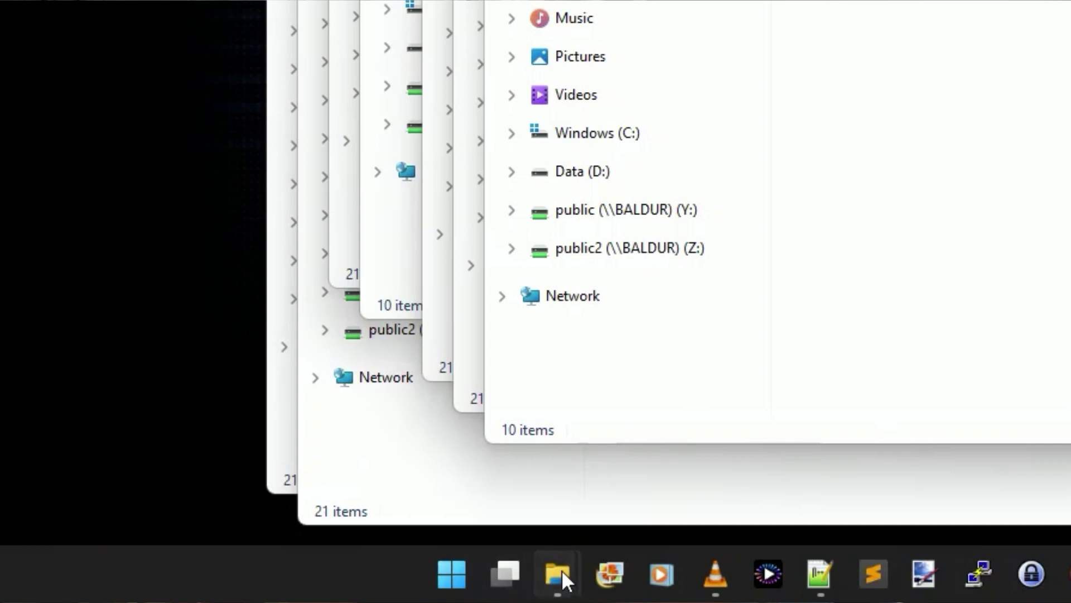
Step: Close all open File Explorer windows at once
right_click(560, 571)
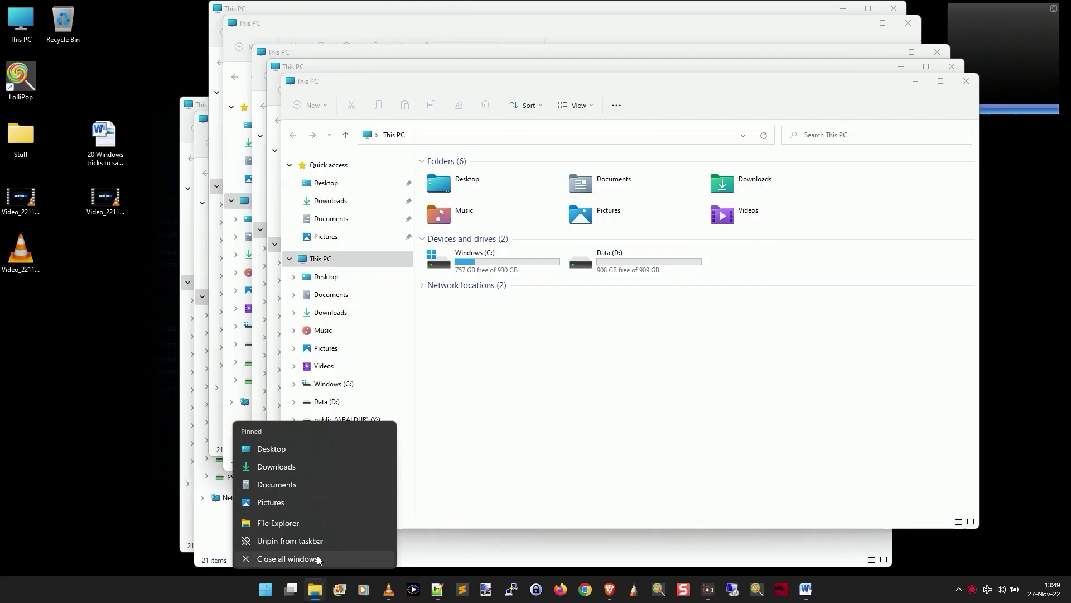
click(318, 557)
click(609, 589)
click(609, 589)
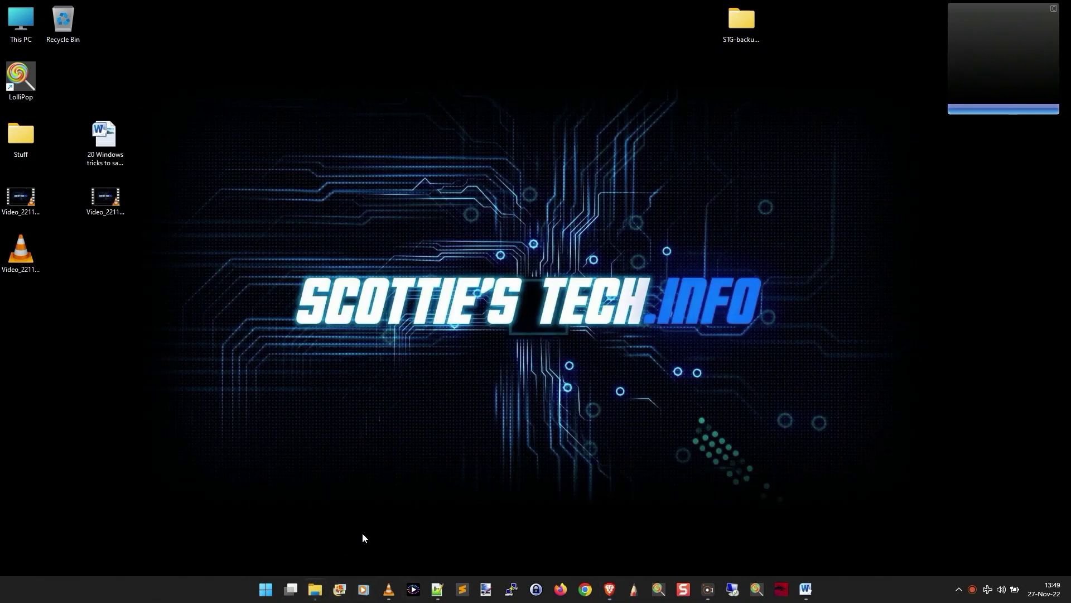
Step: Open two new File Explorer windows and snap them side by side, each filling half of the screen
key(super+e)
key(super+e)
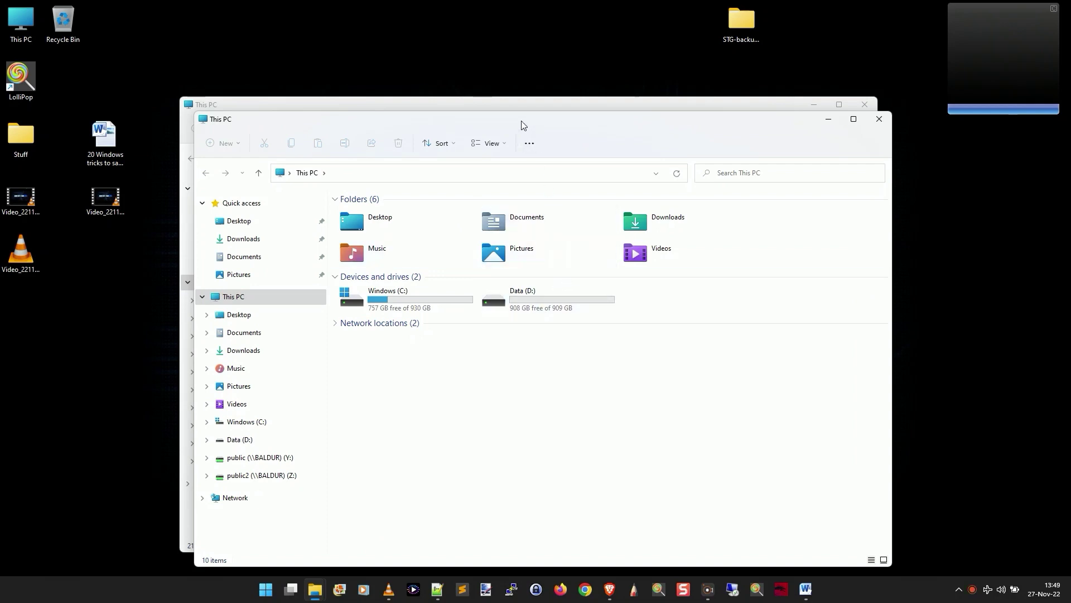
drag(521, 120, 1069, 182)
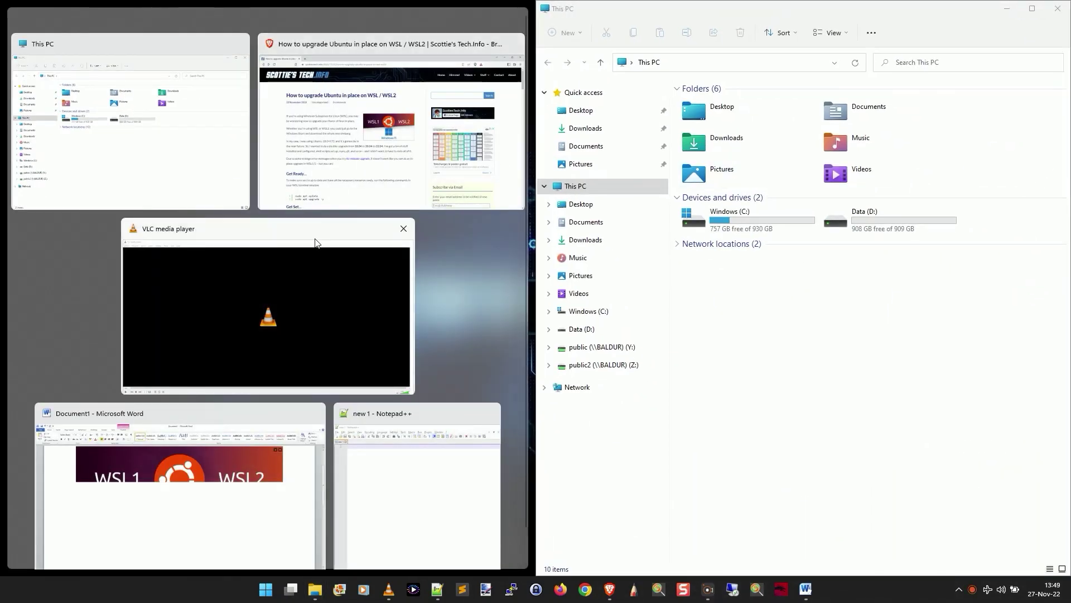
click(161, 158)
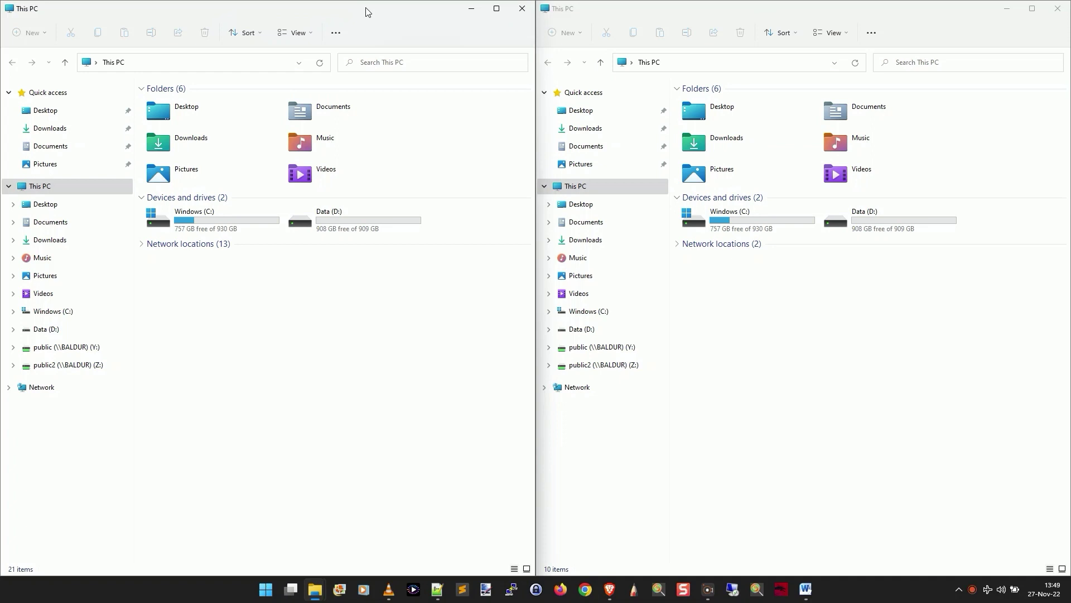
Step: Unsnap both File Explorer windows into floating windows, and snap them side by side again using Snap Assist
drag(366, 12, 659, 114)
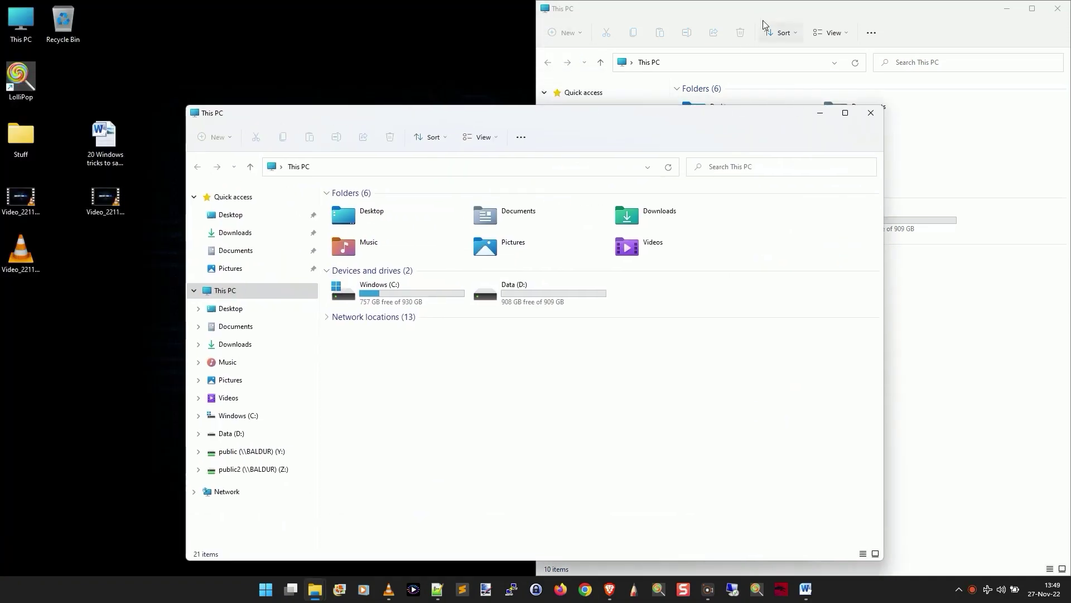
drag(789, 15, 567, 58)
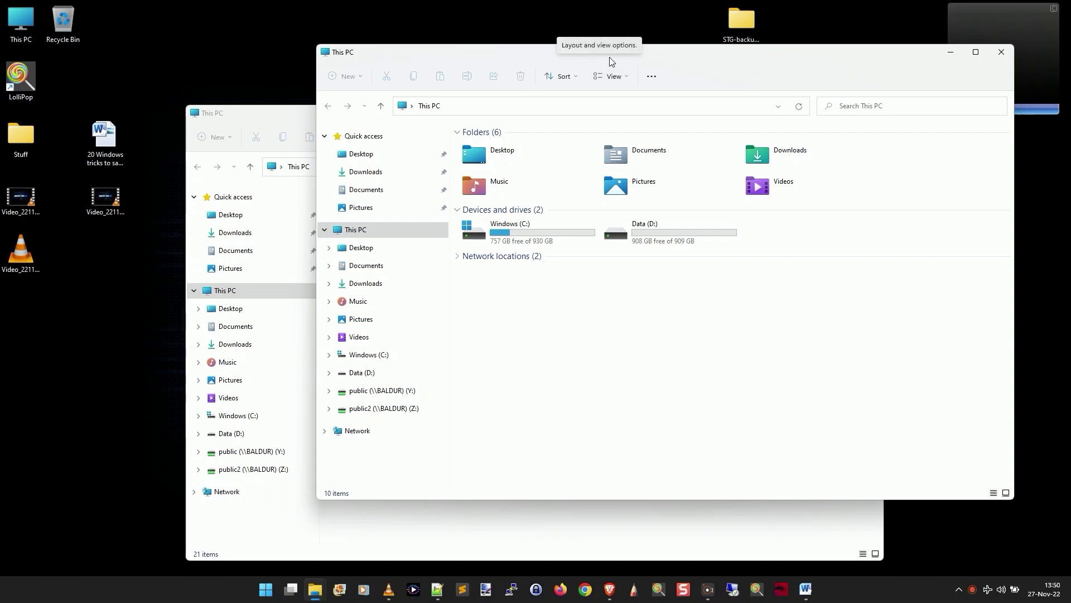
key(super+Right)
key(Return)
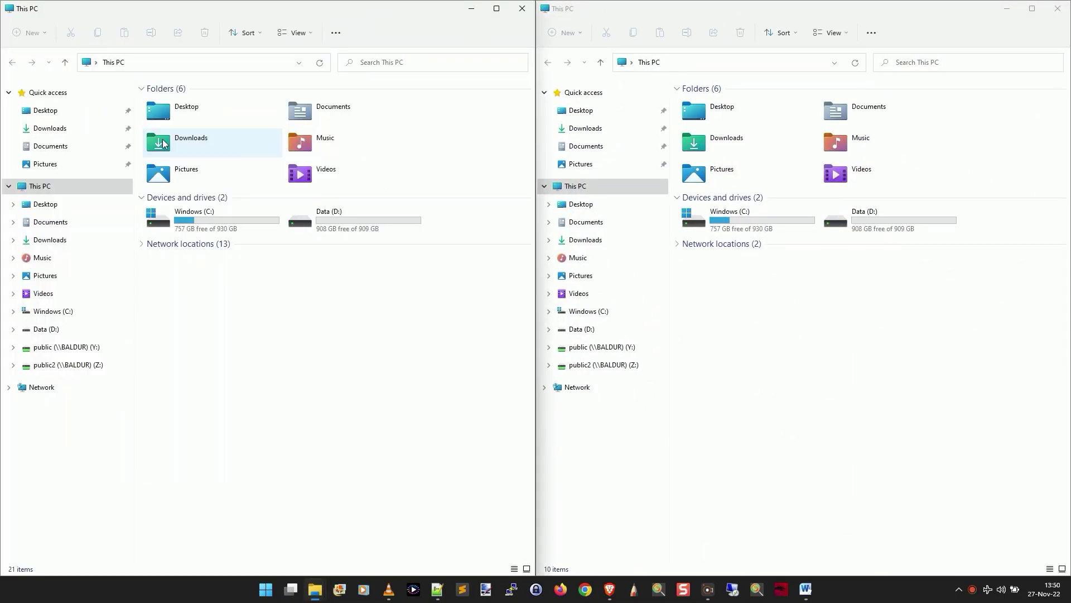
click(814, 381)
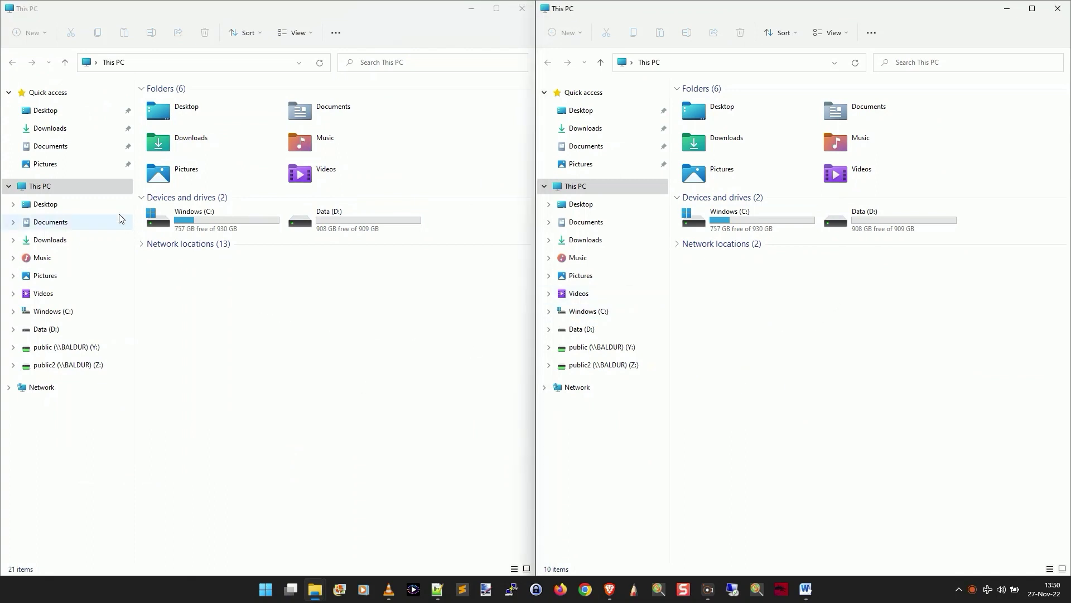
Step: Open the Downloads folder in one File Explorer window and the D:\Stuff folder in the other
click(63, 133)
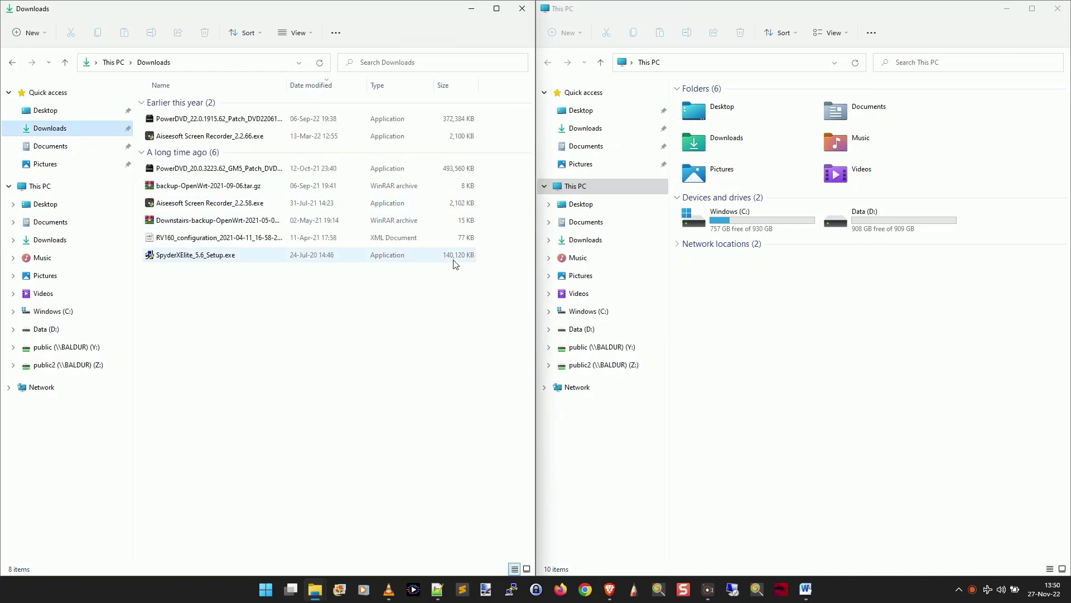
double_click(889, 216)
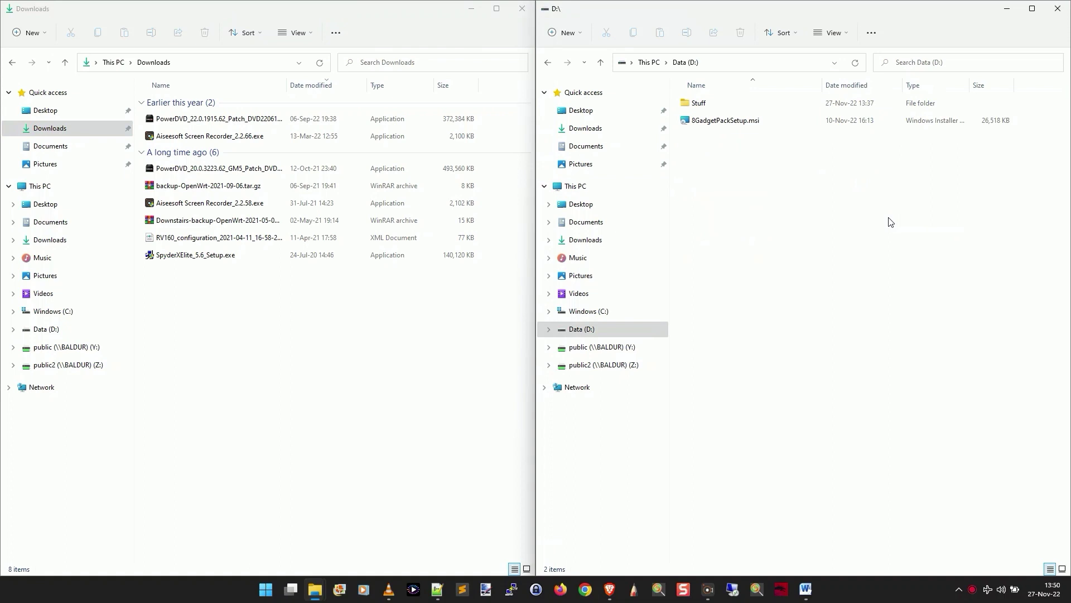
double_click(733, 103)
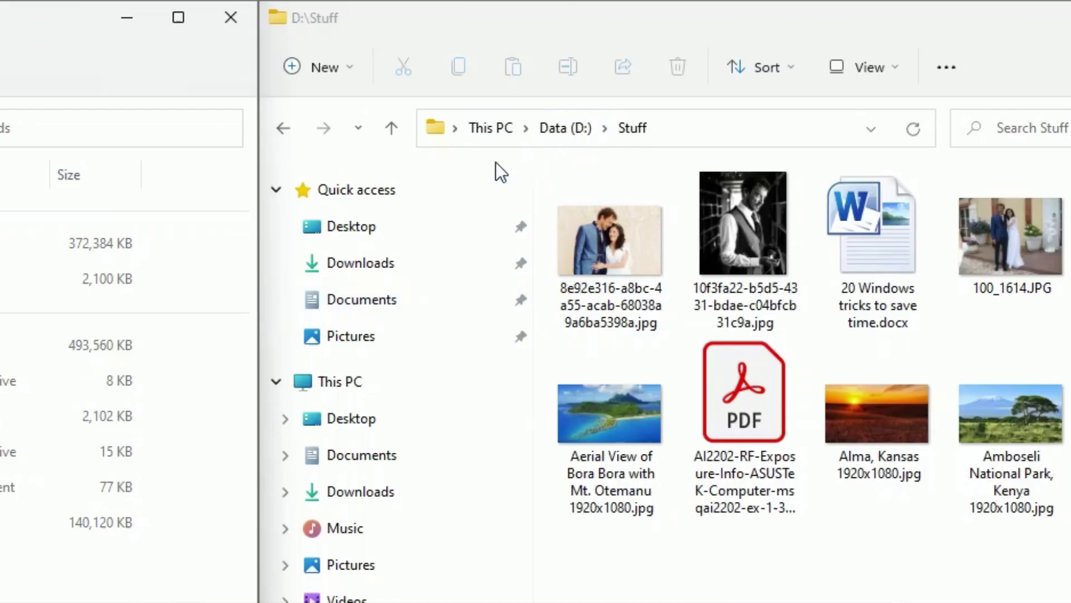
Step: Show the Stuff folder's full path in the address bar and return to the folder view
click(437, 129)
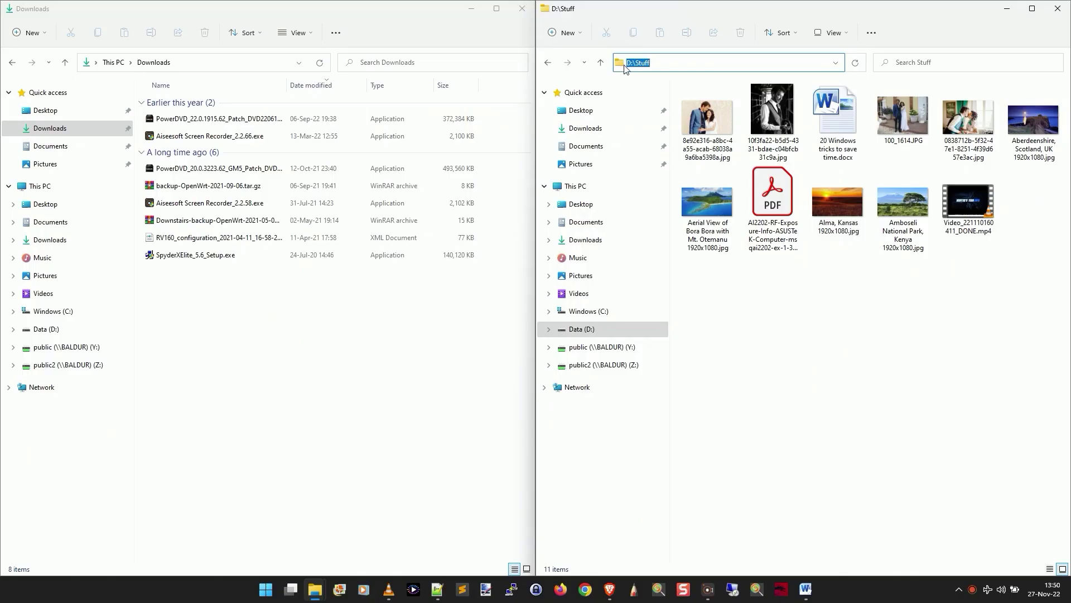
key(Return)
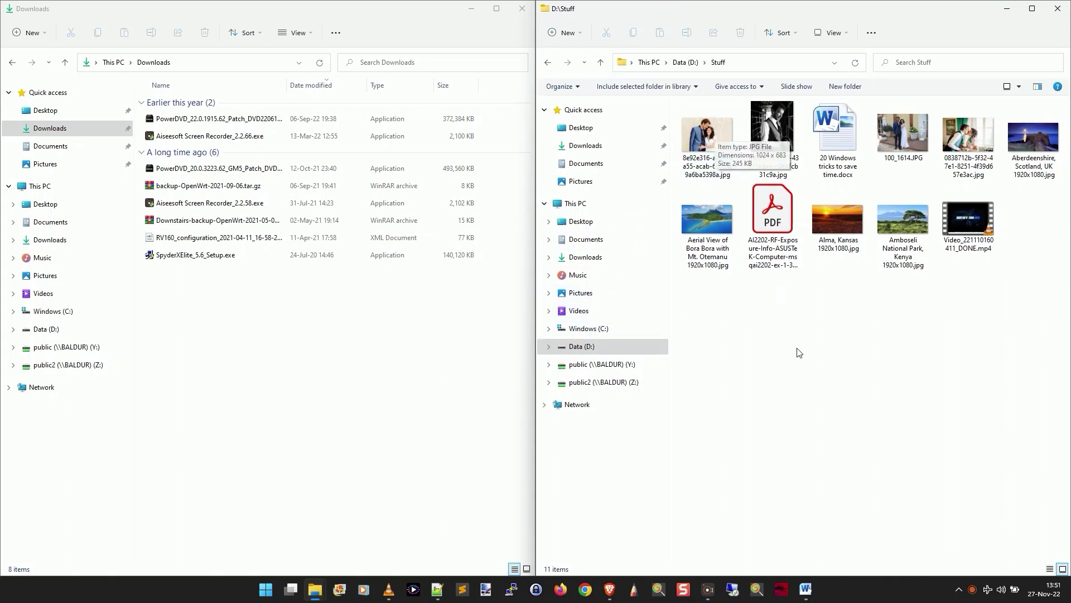
Step: Float the D:\Stuff window to inspect its file thumbnails, and snap it back beside the Downloads window
drag(859, 17, 692, 87)
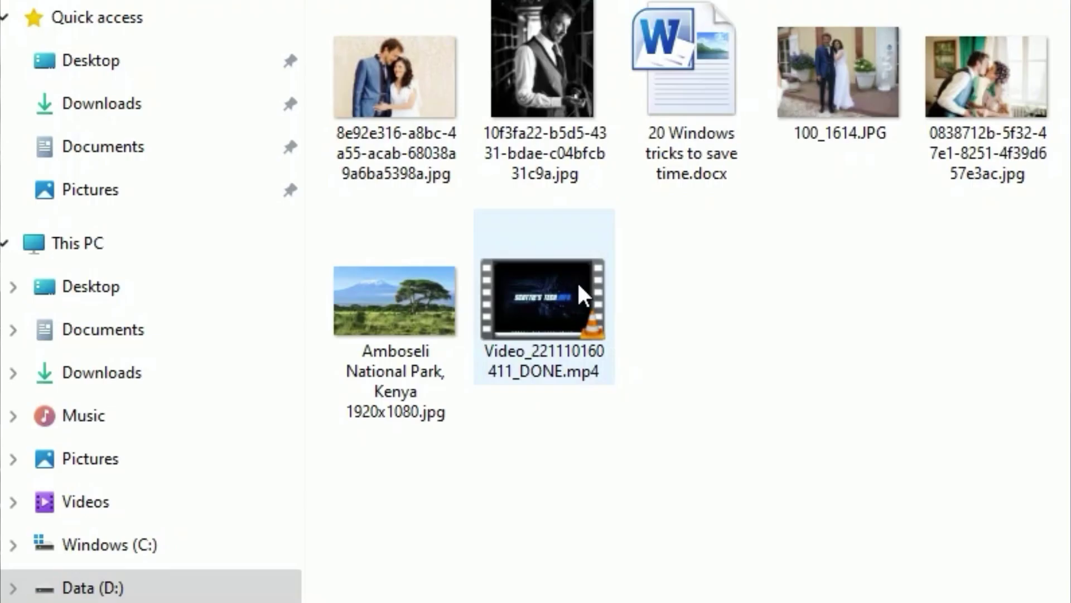
mouse_move(429, 290)
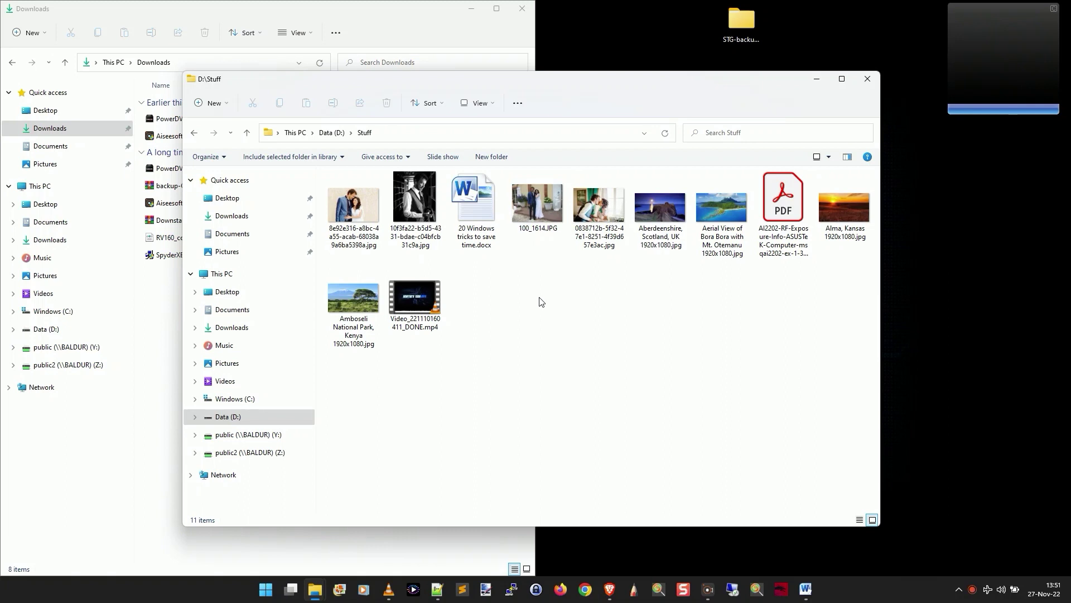
mouse_move(343, 301)
drag(619, 85, 1069, 111)
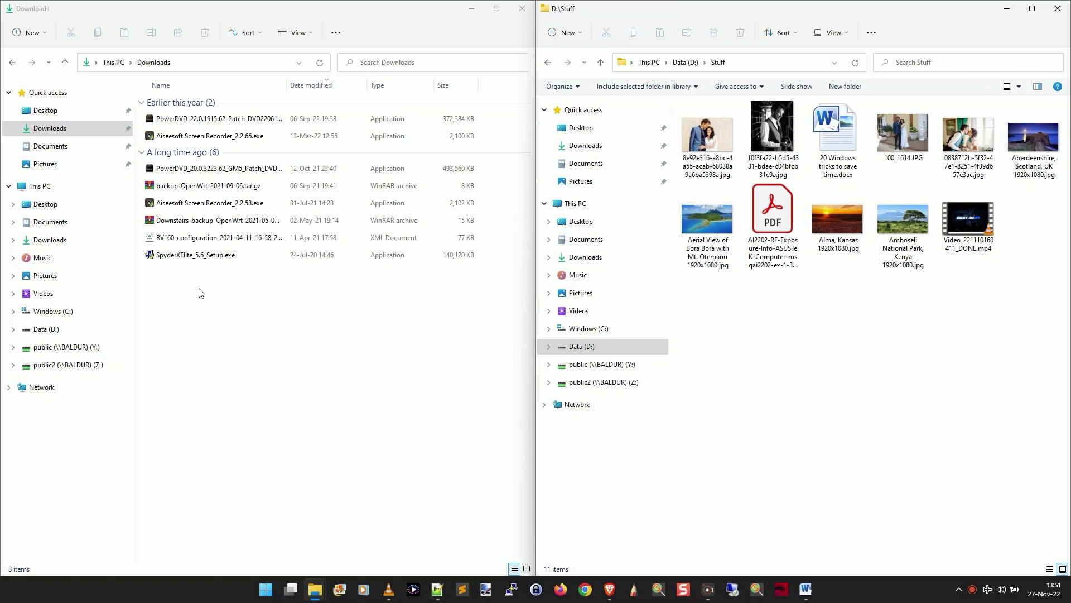
Step: Select the couple photo, the Bora Bora image and the black-and-white portrait in D:\Stuff individually, and clear the selection
click(716, 136)
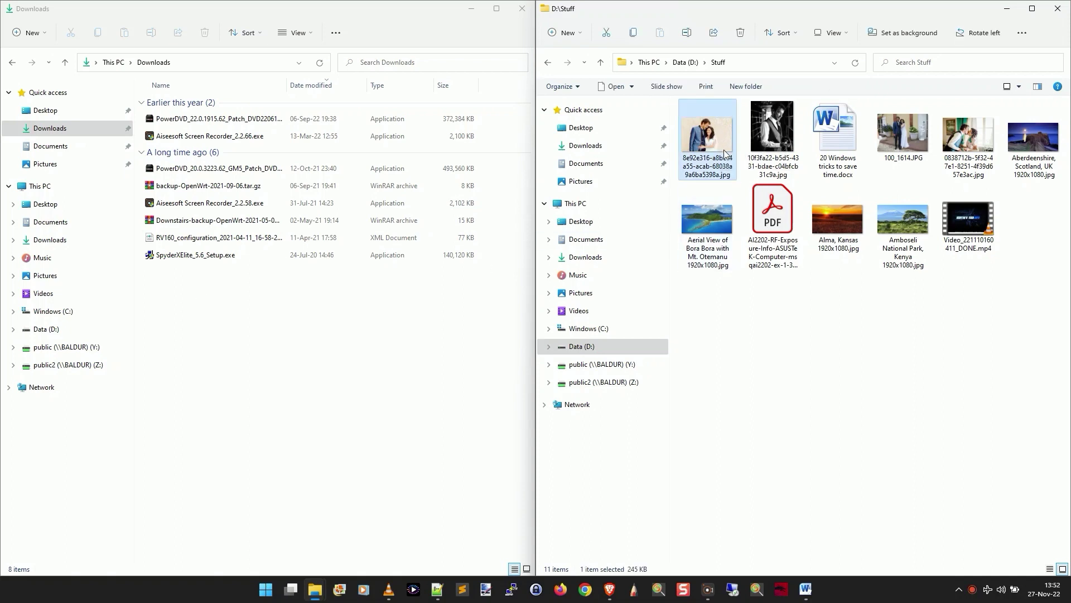
ctrl+click(716, 221)
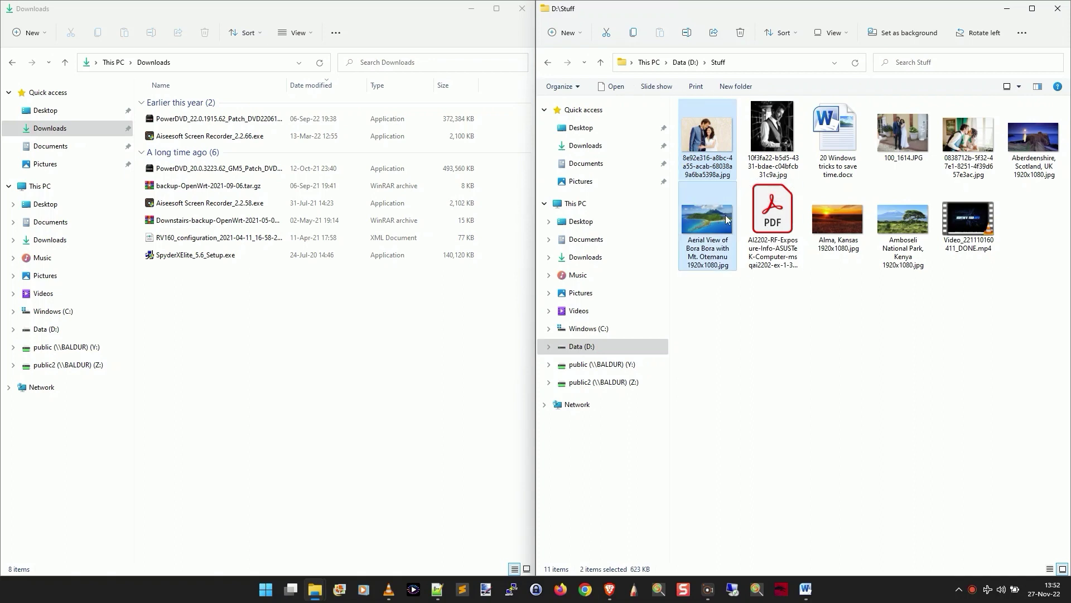
ctrl+click(773, 134)
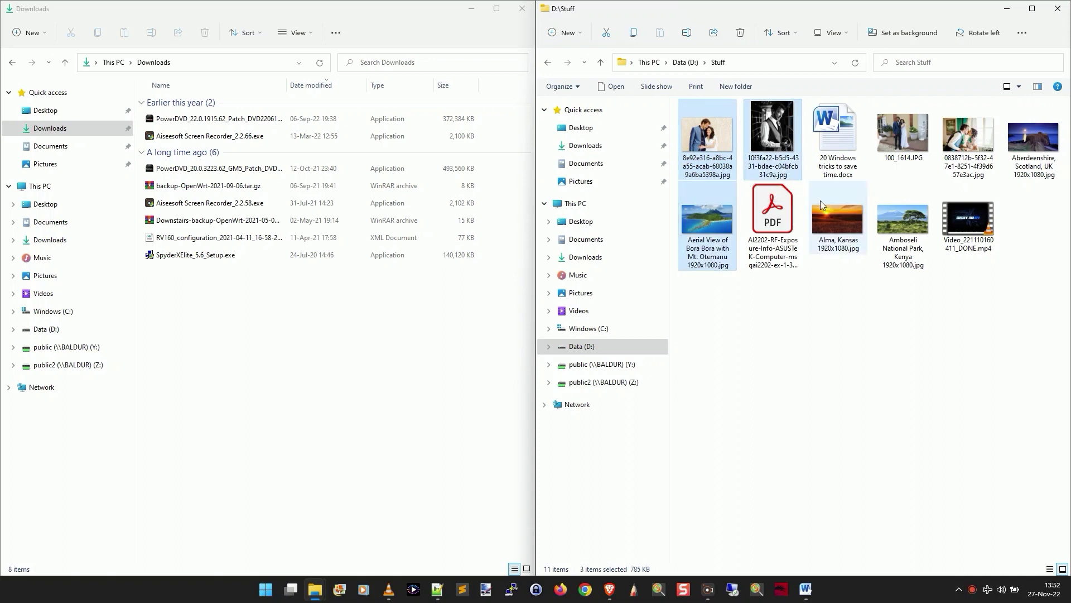
click(845, 332)
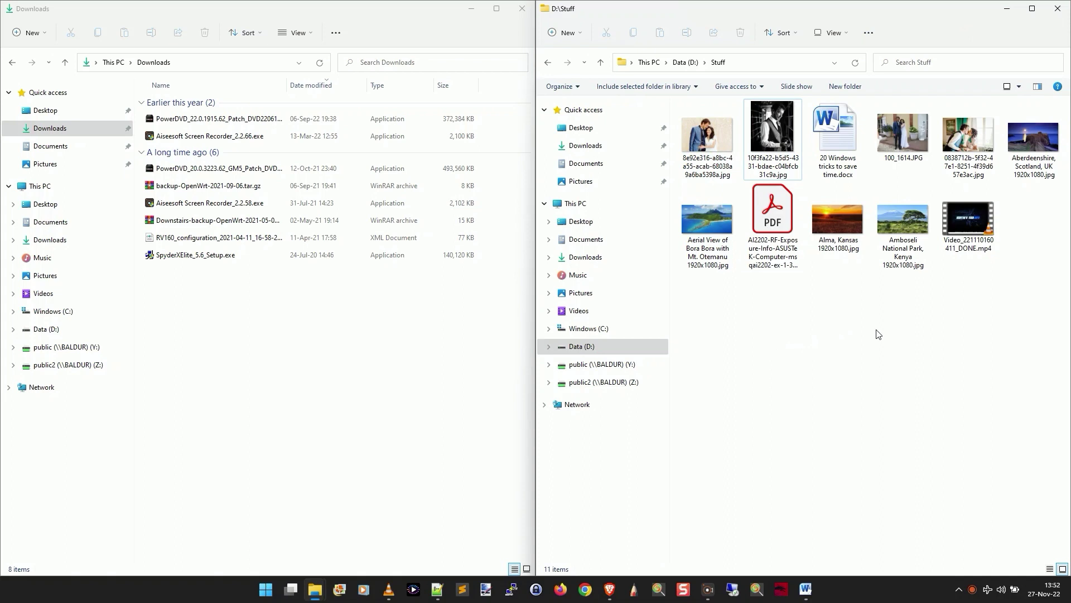
Step: Copy the eight files in the first four columns of D:\Stuff into the Downloads folder, choosing Copy here
drag(926, 324, 687, 92)
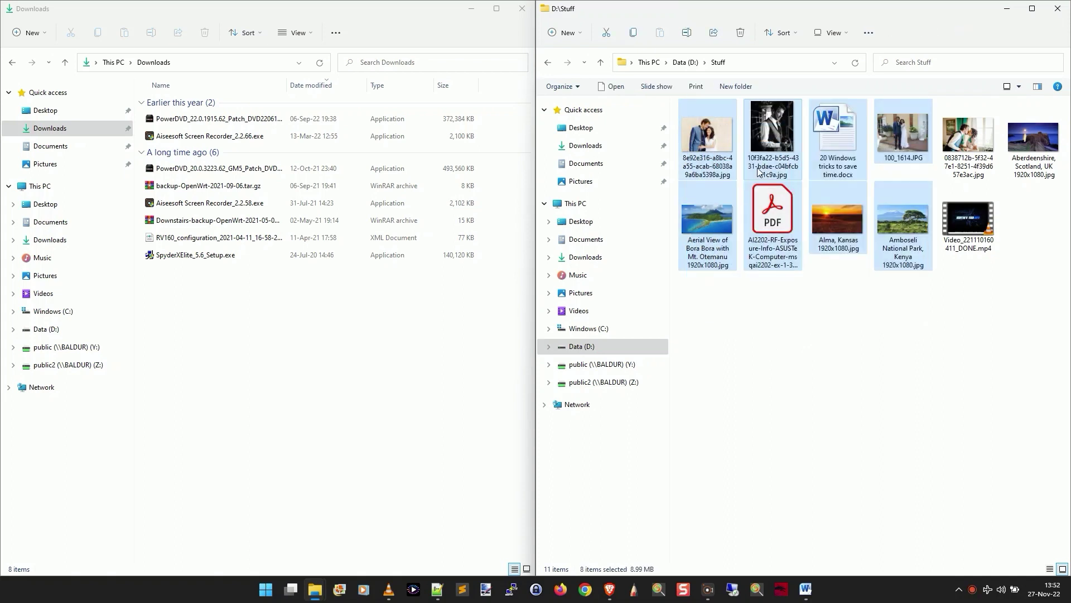
right_click(710, 134)
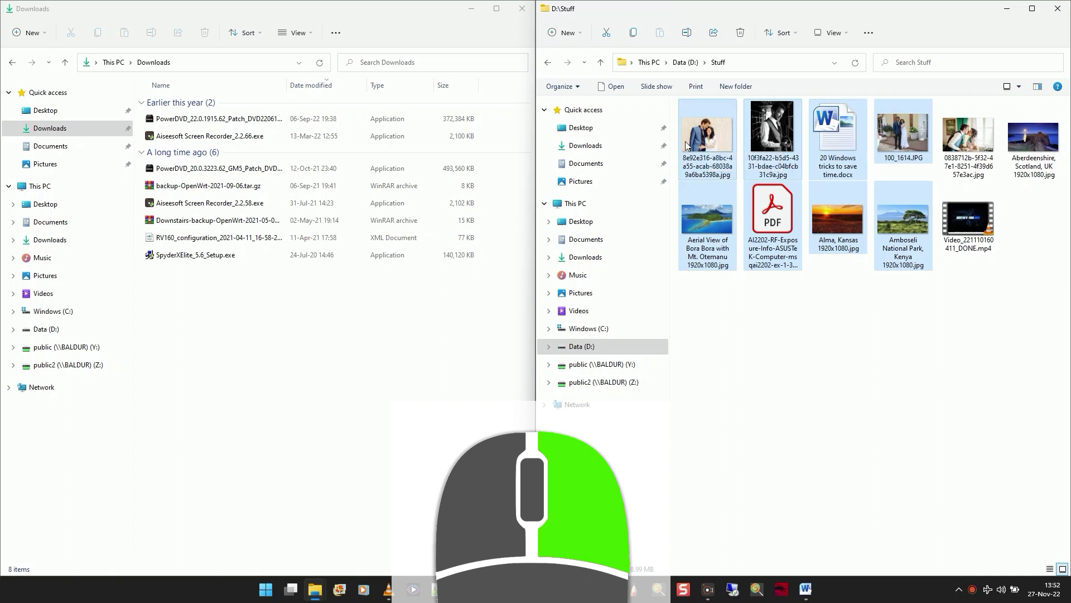
drag(709, 134, 287, 319)
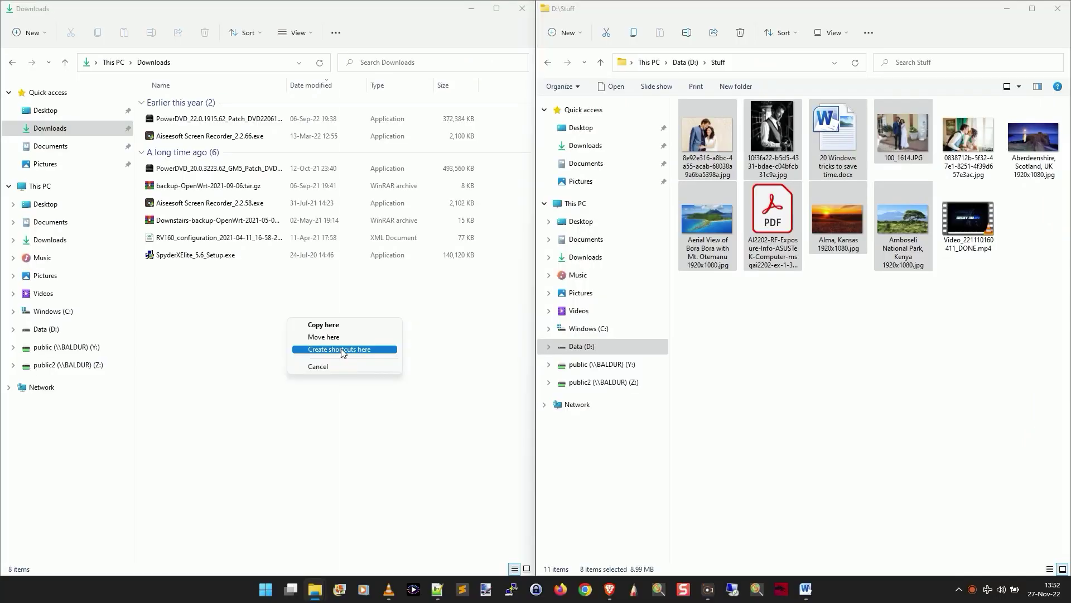
click(335, 325)
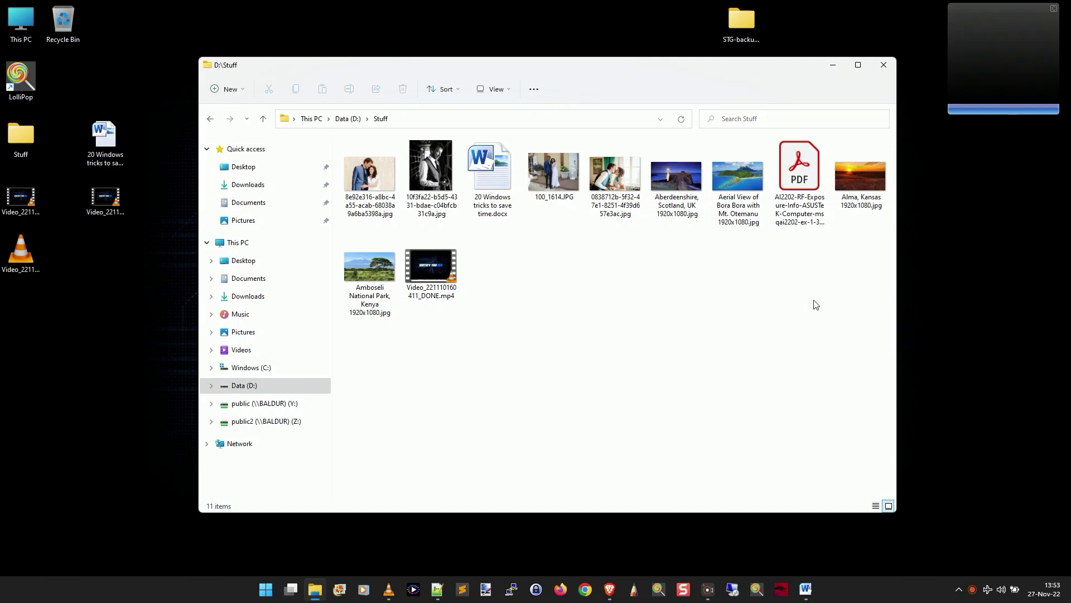
Step: Select all eleven files in D:\Stuff, show the Compressed (zipped) folder option under Send to, and dismiss it
drag(863, 319, 351, 138)
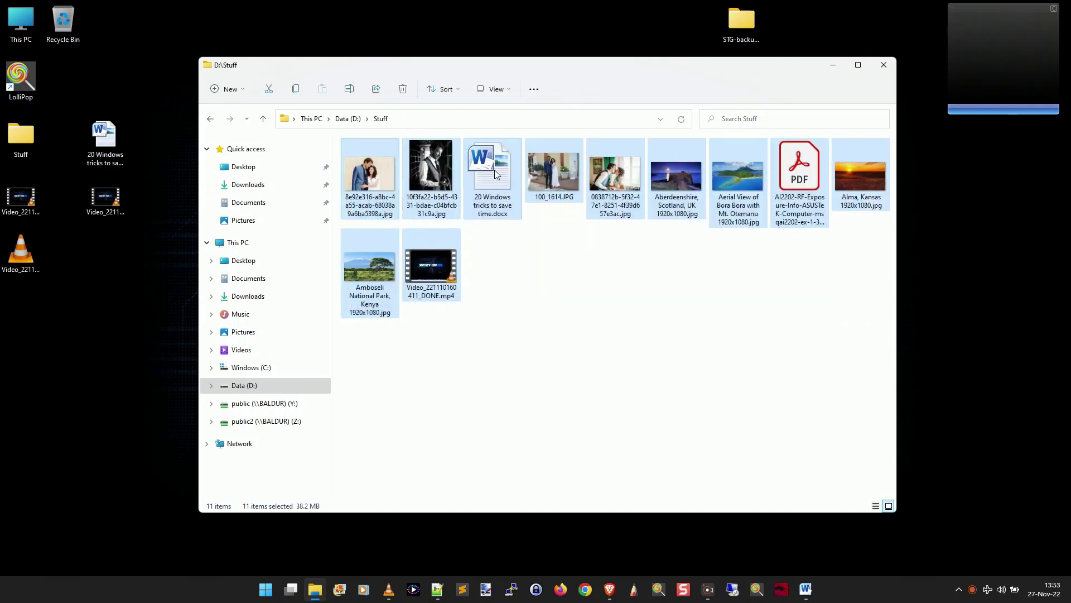
right_click(493, 169)
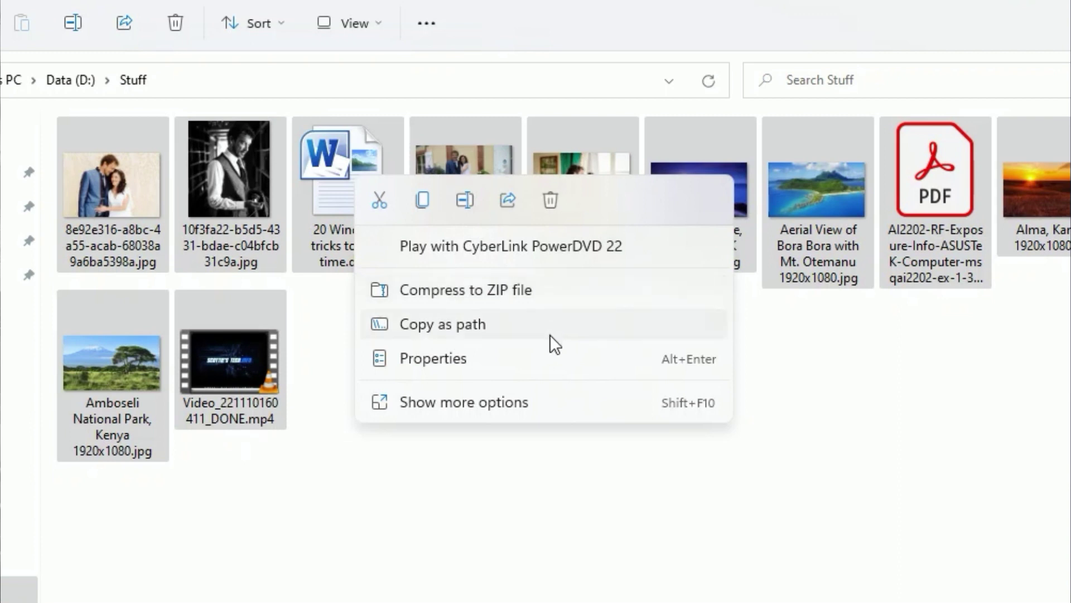
click(537, 407)
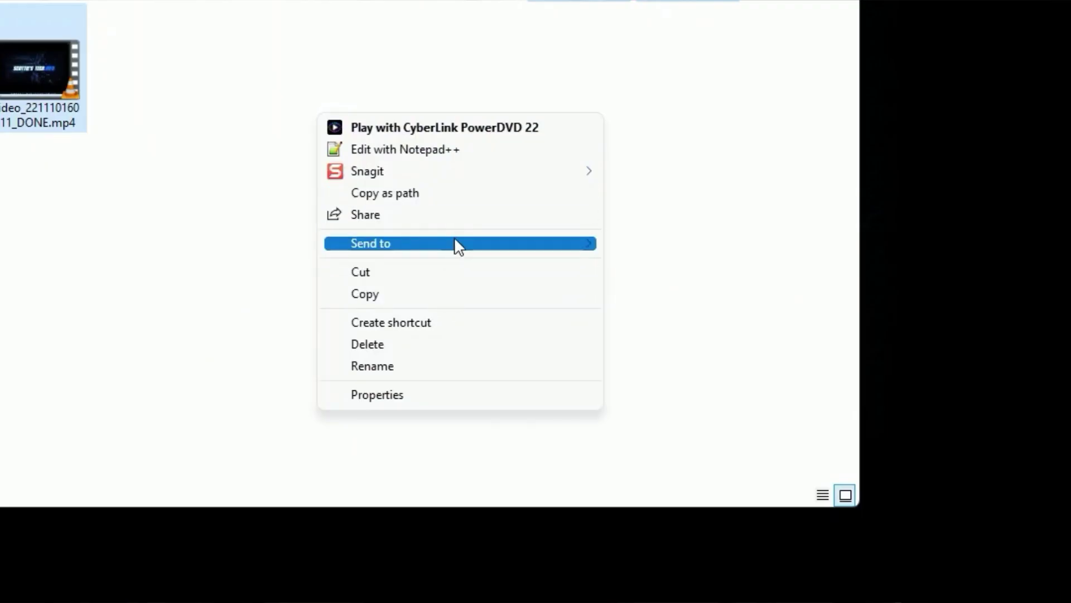
mouse_move(456, 240)
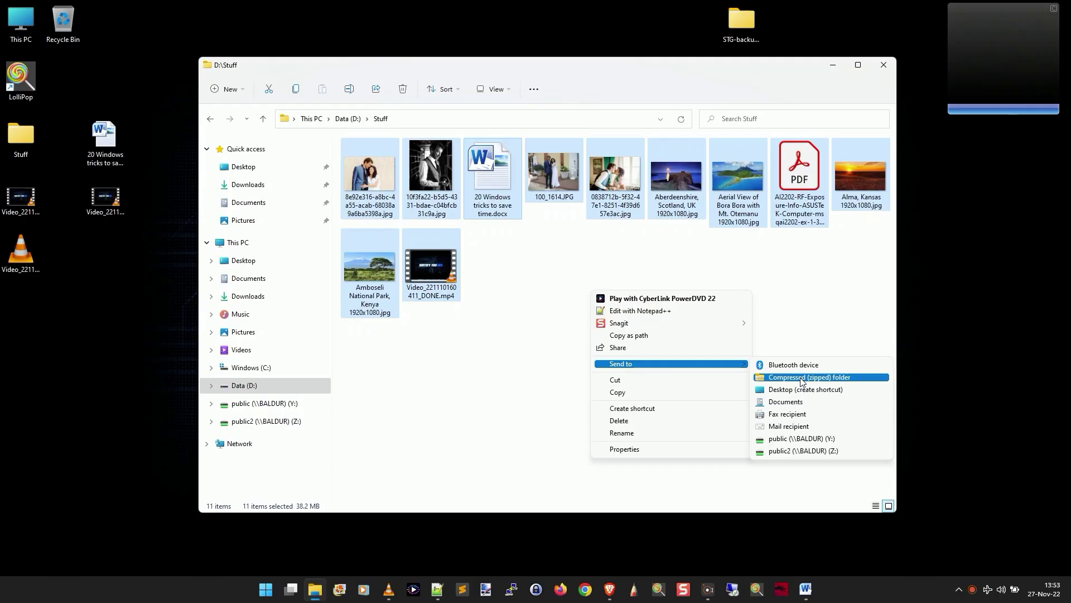
click(755, 269)
Step: Compress all eleven files in D:\Stuff into a ZIP archive named Zipped Stuff
drag(866, 340, 354, 155)
right_click(560, 175)
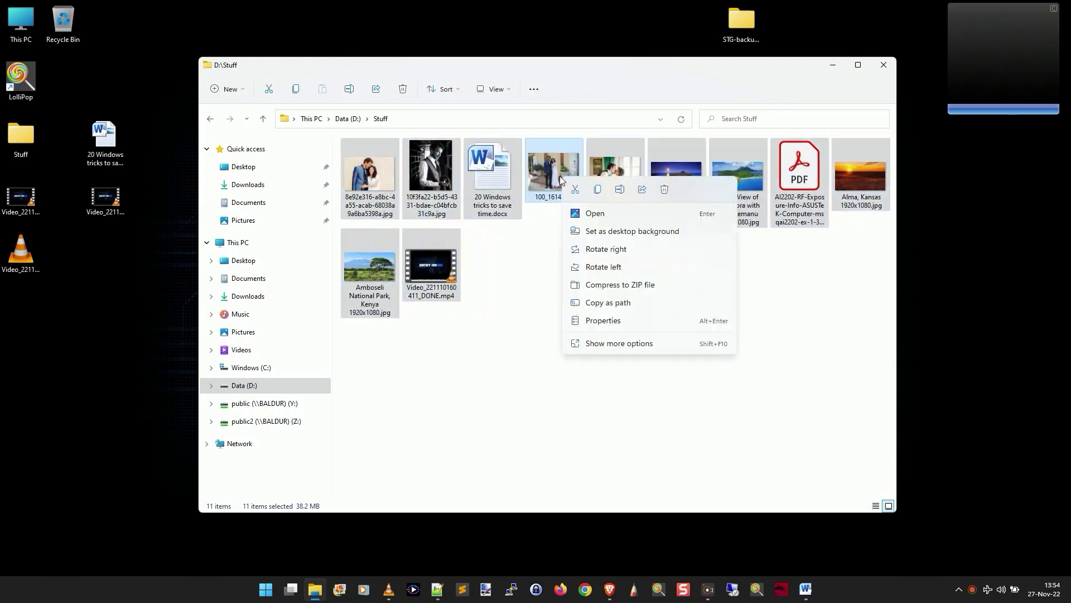
click(638, 287)
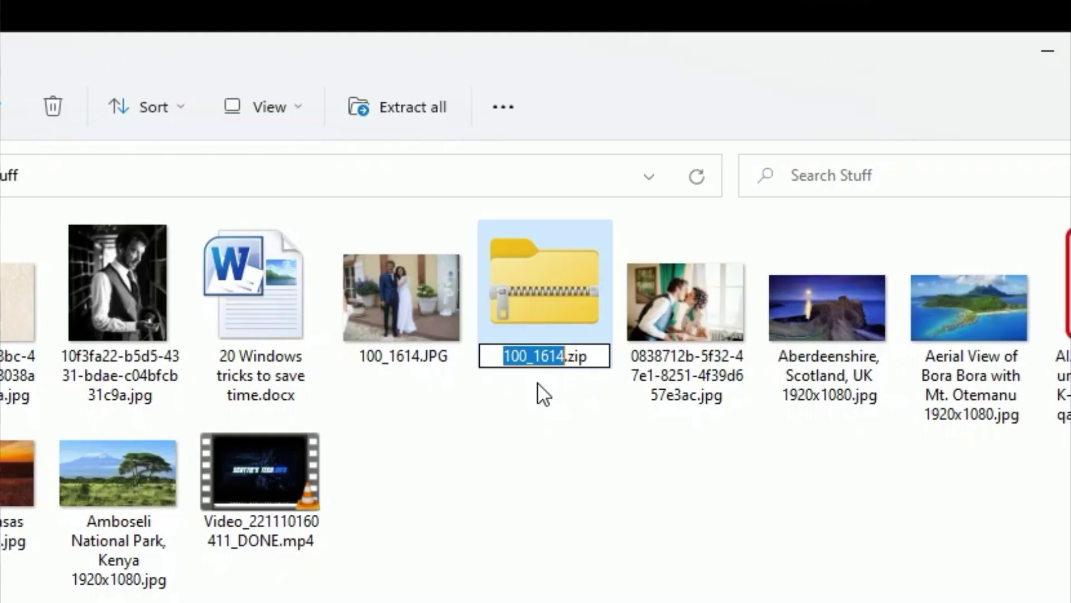
text(Zipped Stuff)
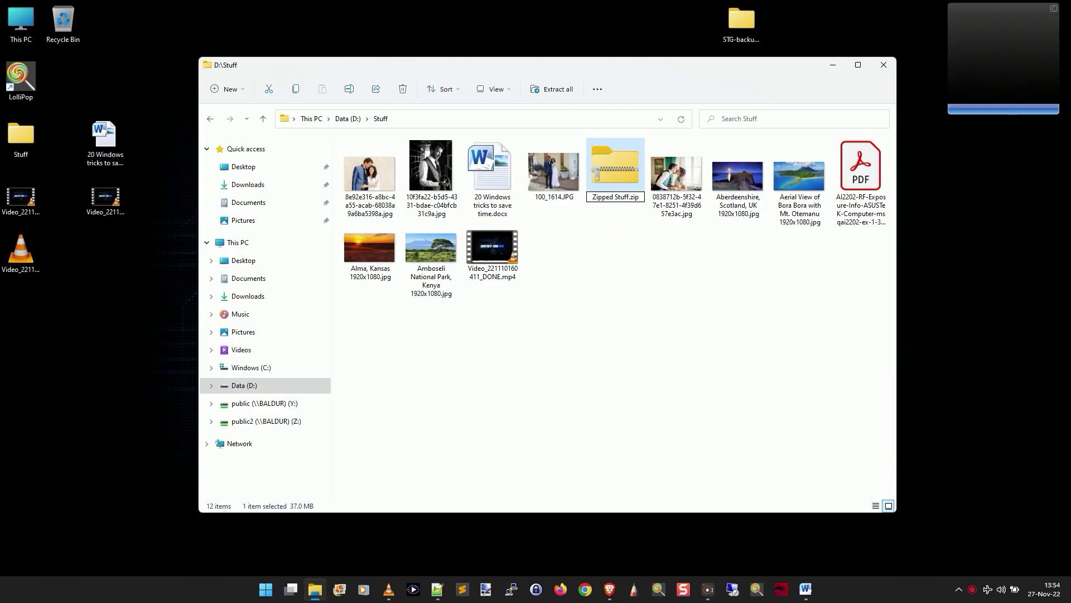
key(Return)
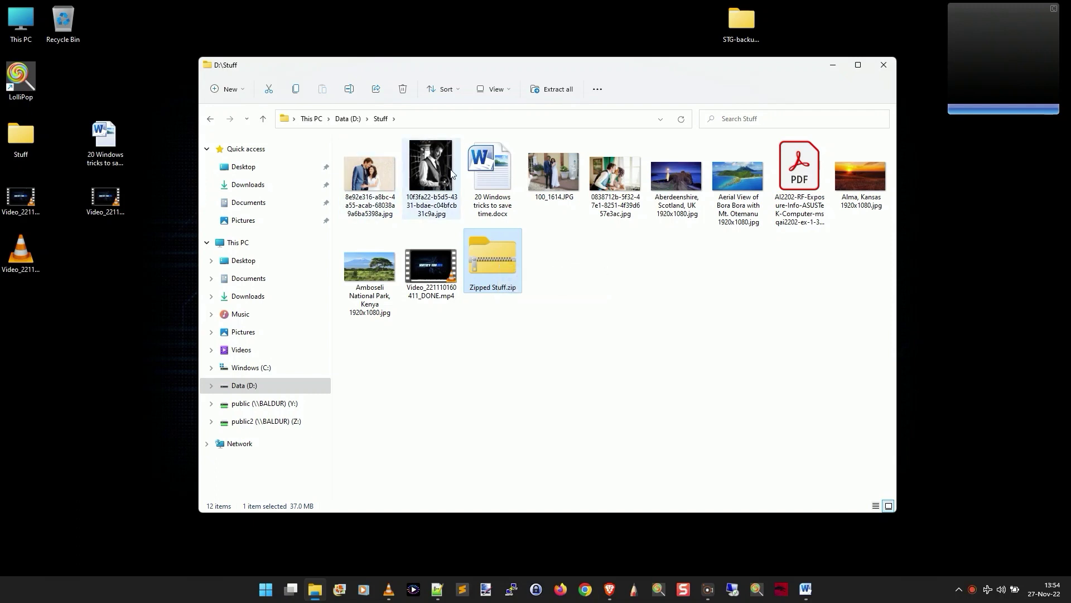
Step: Open Zipped Stuff.zip to examine its contents, and close the File Explorer window
mouse_move(501, 254)
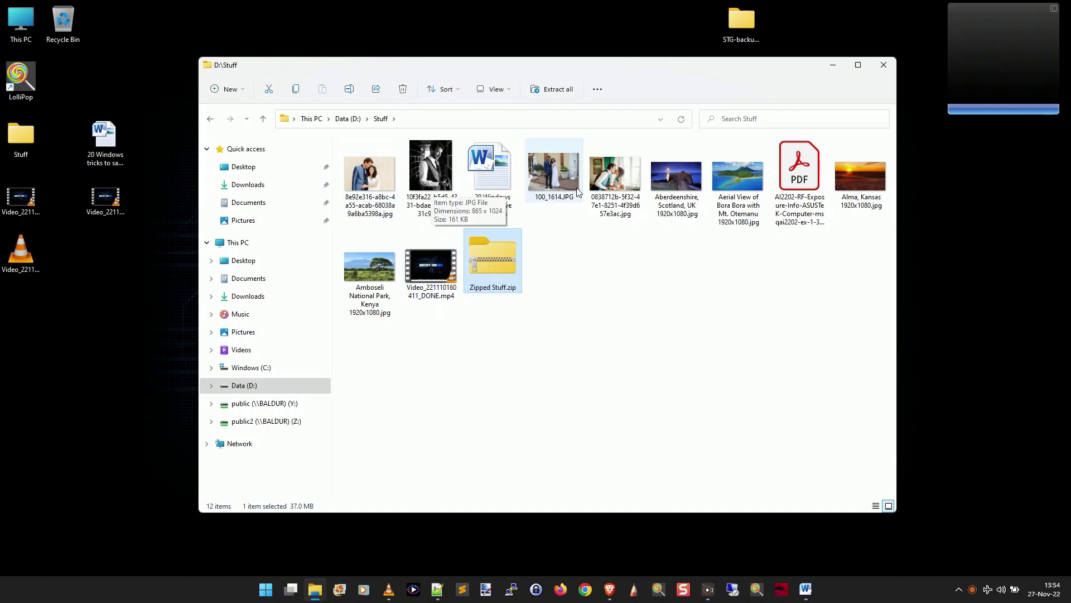
double_click(503, 251)
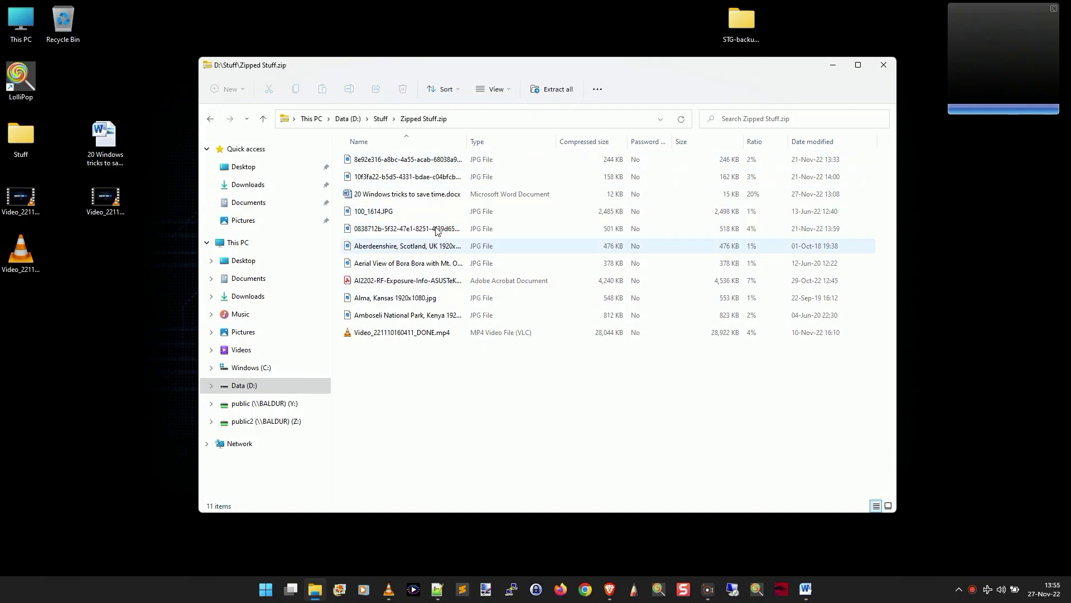
click(883, 65)
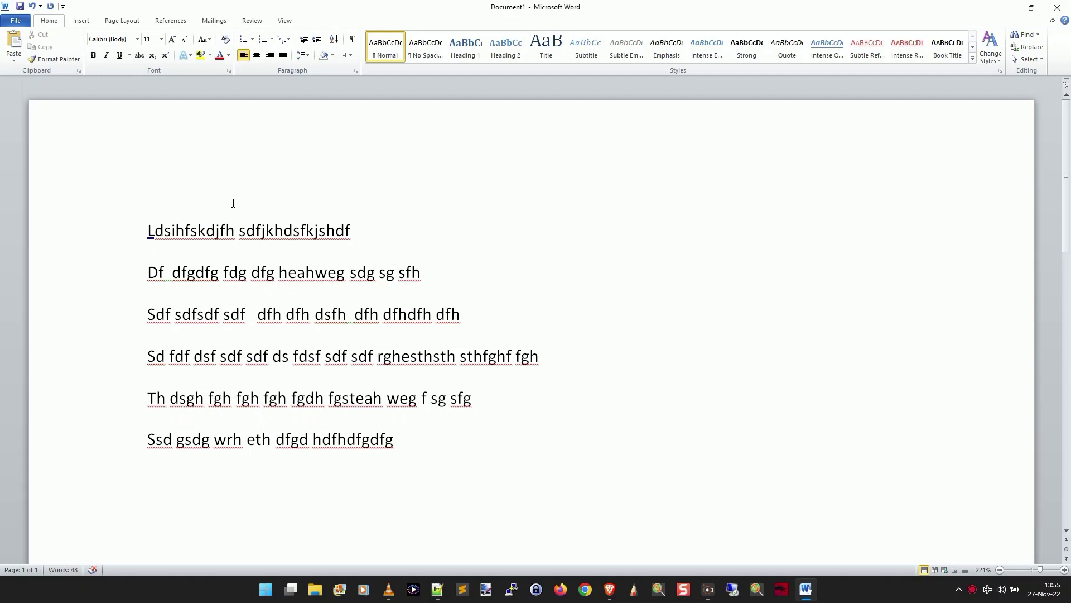
Step: Make the first word of the Word document bold and italicize "fdg" in the second line
drag(150, 230, 221, 229)
drag(149, 230, 233, 229)
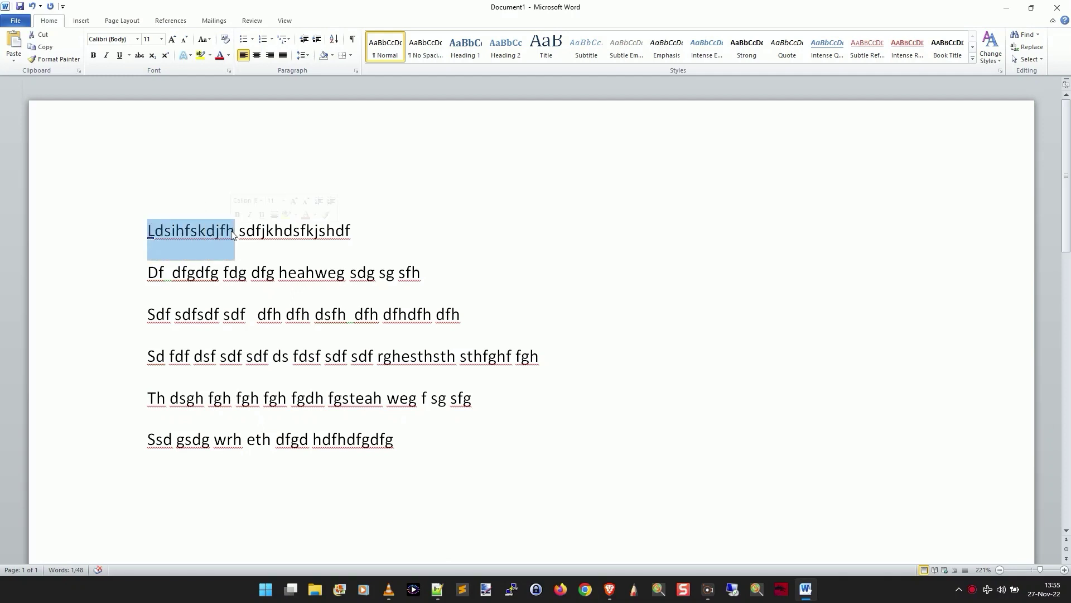
key(ctrl+b)
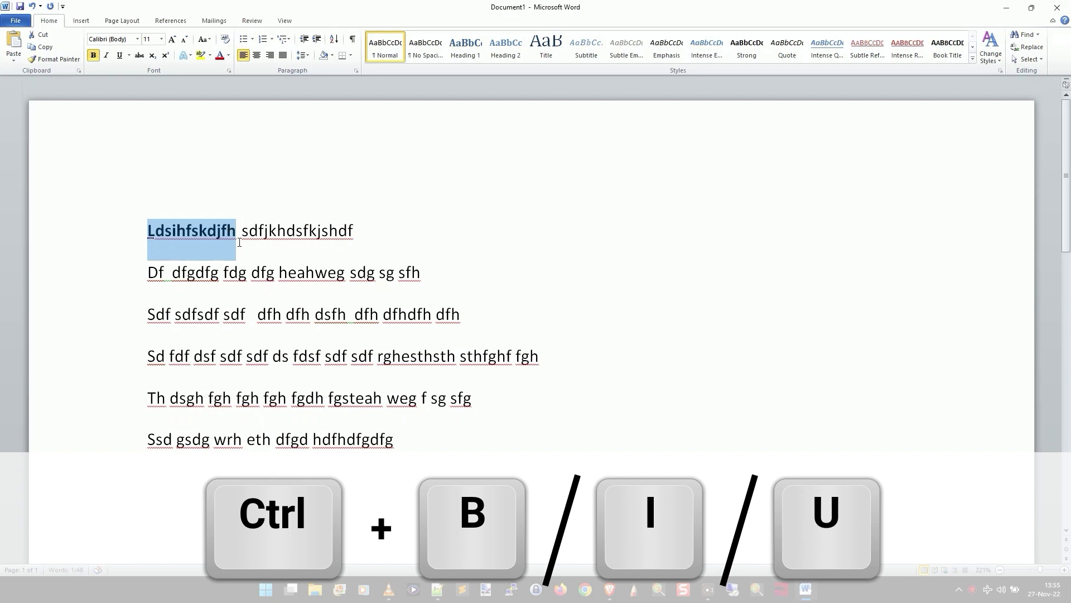
double_click(231, 270)
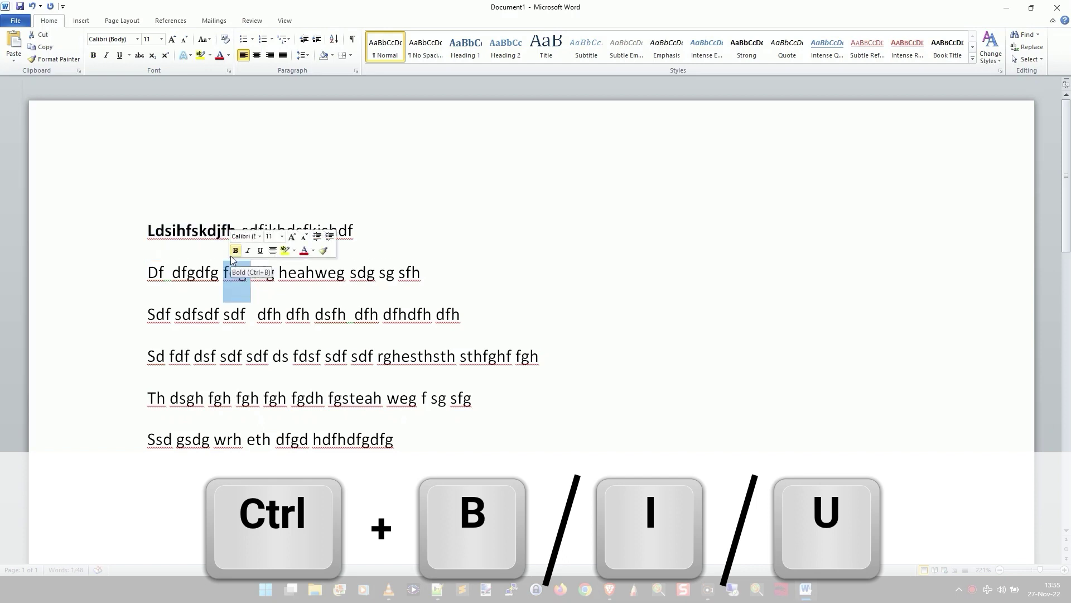
key(ctrl+i)
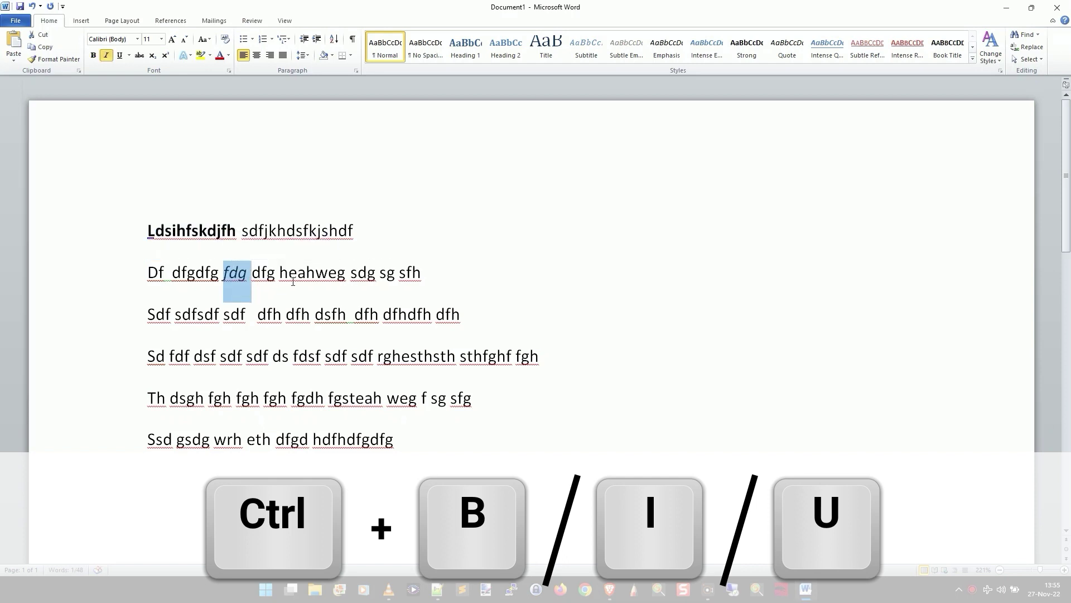
Step: Underline "heahweg" in the second line and remove the bold from the document's first word
drag(280, 279, 331, 276)
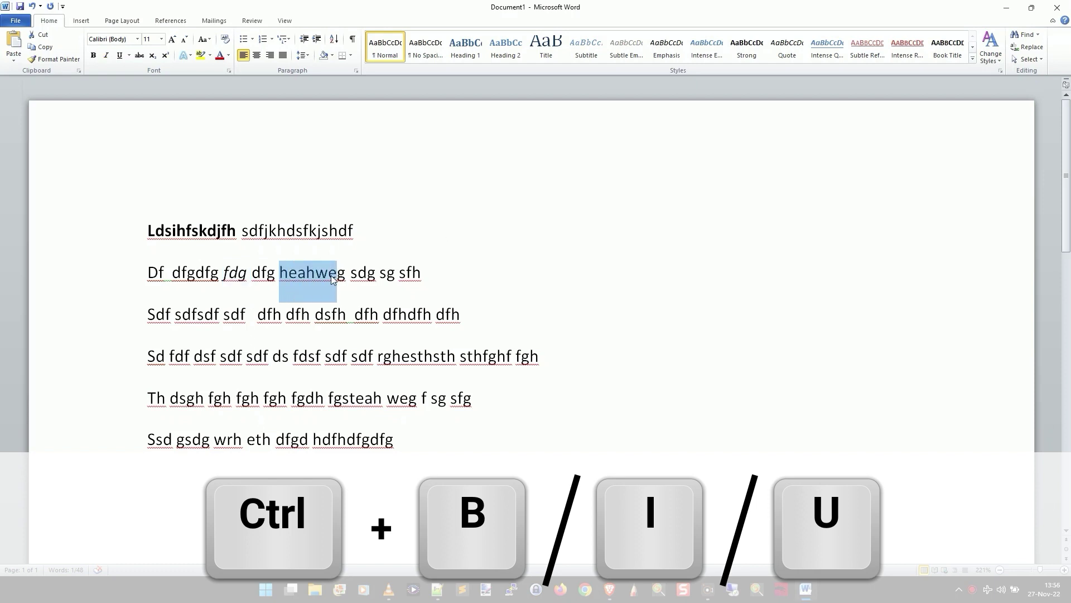
key(ctrl+u)
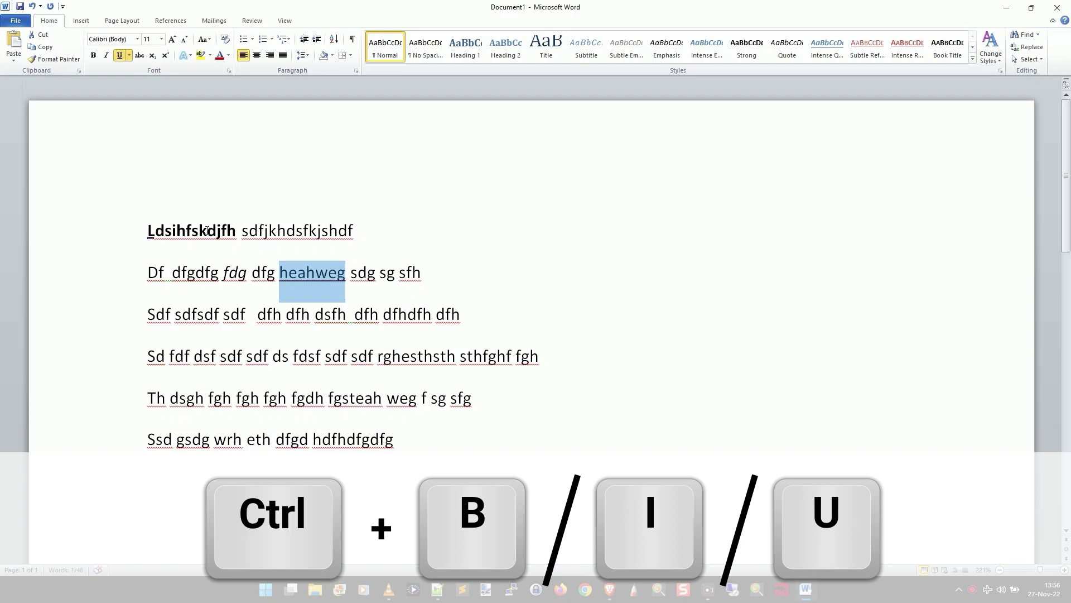
double_click(204, 231)
key(ctrl+b)
click(330, 230)
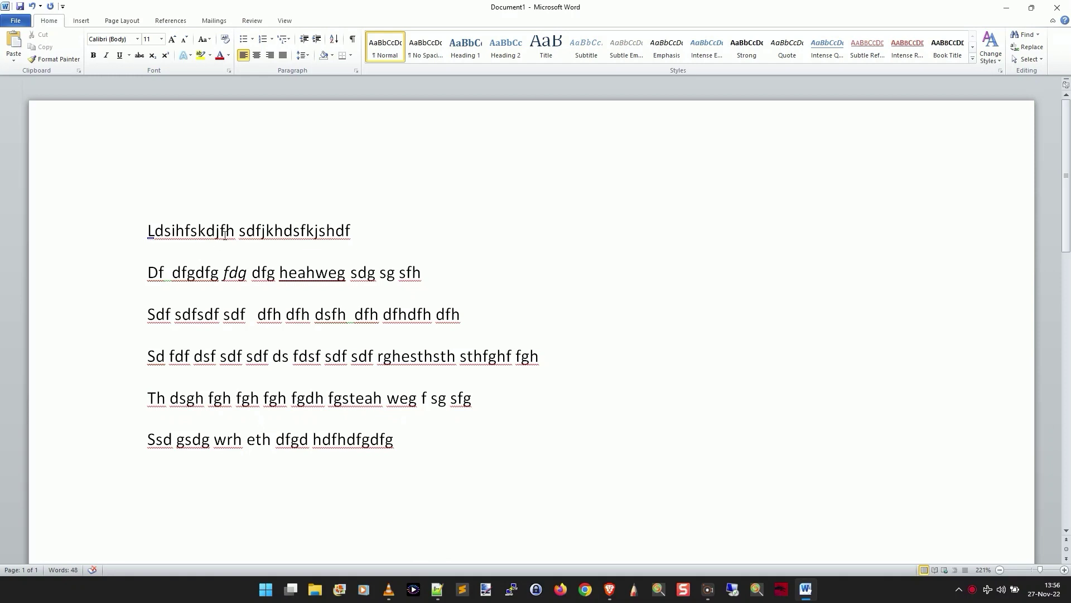
Step: Switch to the Brave browser and select "using WSL" in the article's second paragraph, extending and shrinking the selection by characters and lines
click(610, 589)
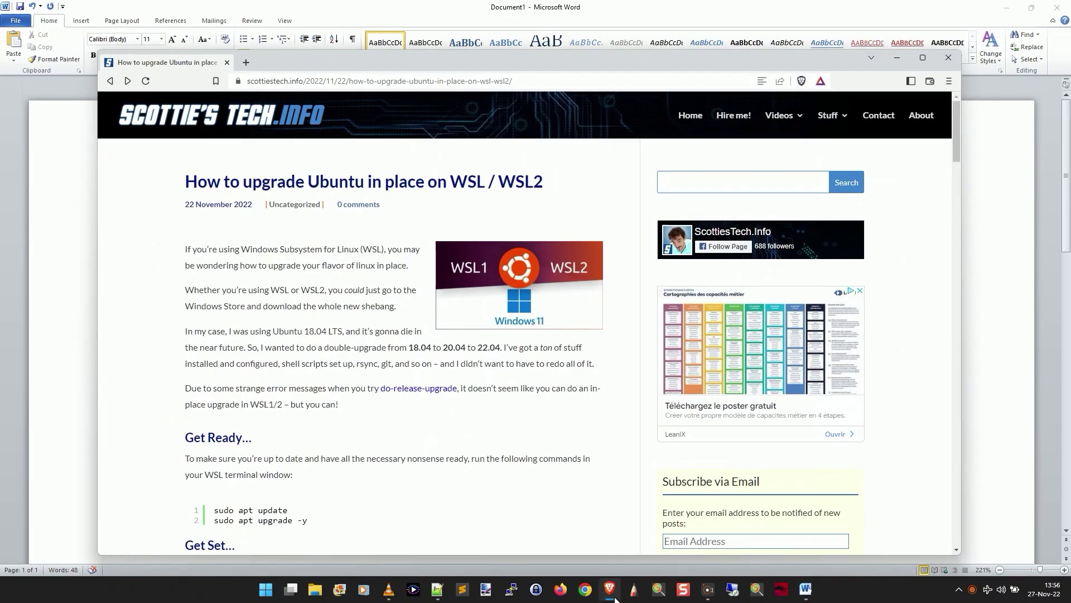
drag(248, 291, 260, 293)
key(shift+Right)
key(shift+Right)
key(shift+Right)
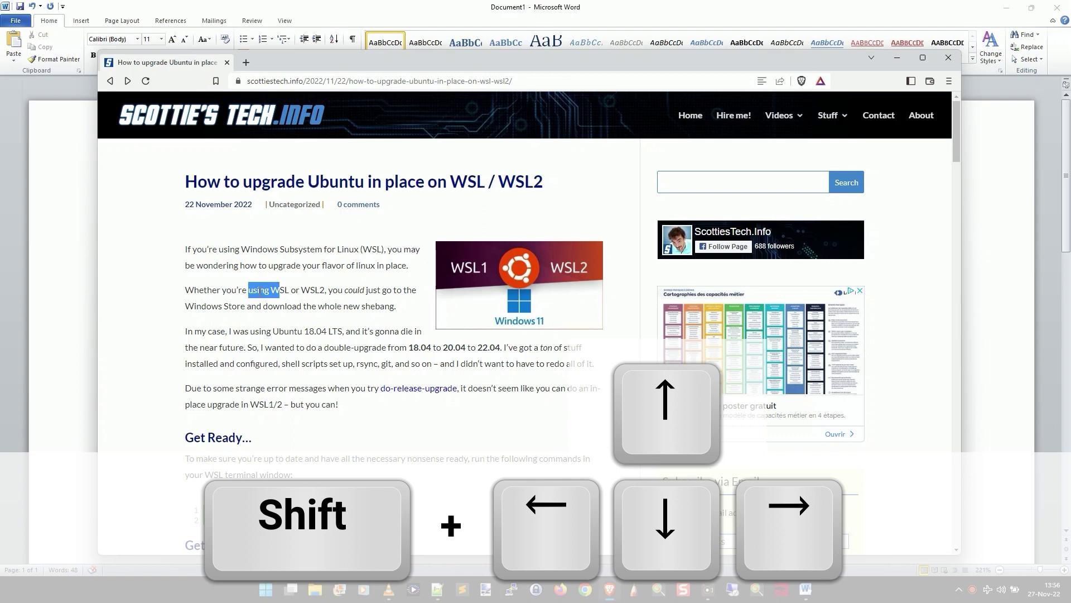
key(shift+Down)
key(shift+Down)
key(shift+Up)
key(shift+Up)
key(shift+Left)
key(shift+Left)
key(shift+Left)
key(shift+Left)
key(shift+Left)
key(shift+Right)
key(shift+Right)
key(shift+Right)
key(shift+Right)
key(shift+Right)
key(shift+Right)
key(shift+Right)
key(shift+Down)
key(shift+Down)
key(shift+Up)
key(shift+Up)
key(shift+Left)
key(shift+Left)
key(shift+Left)
key(shift+Left)
key(shift+Left)
key(shift+Left)
key(shift+Right)
key(shift+Right)
key(shift+Right)
key(shift+Right)
key(shift+Right)
key(shift+Right)
key(shift+Right)
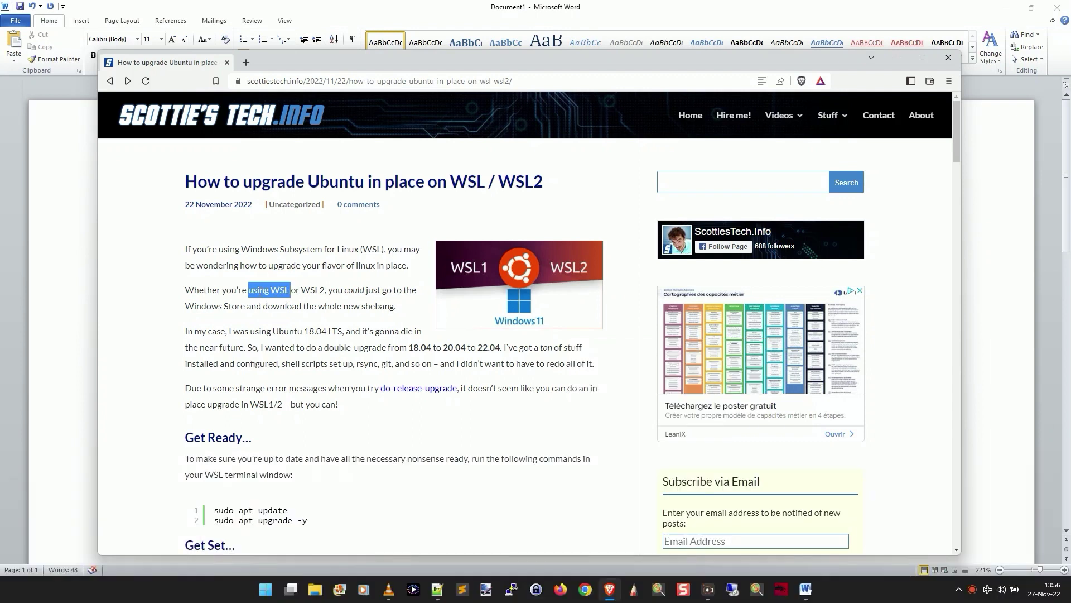
Step: Switch back to Word, extend a selection from "kdjfh" in the first line over following lines, and shrink it to "kdjfh sdf"
click(373, 8)
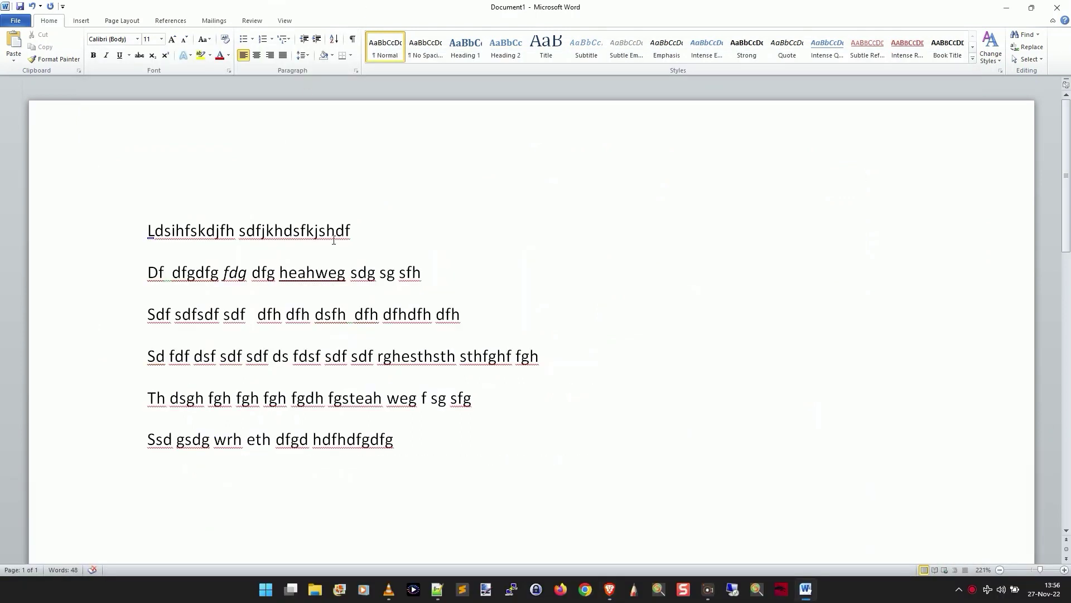
key(shift+Right)
key(shift+Right)
key(shift+Right)
key(shift+Right)
key(shift+Right)
key(shift+Right)
key(shift+Right)
key(shift+Right)
key(shift+Right)
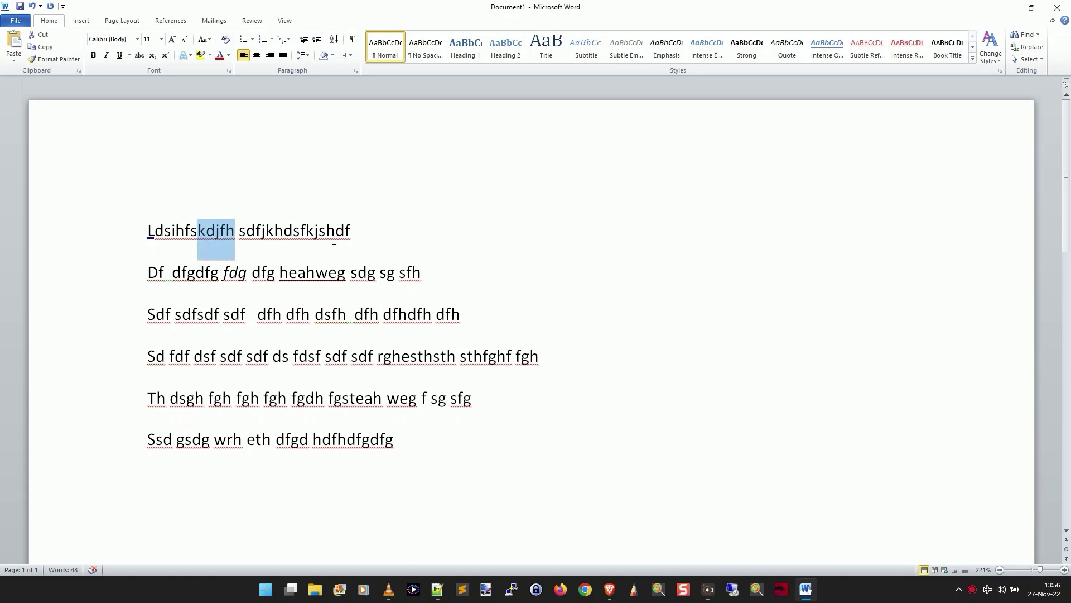
key(shift+Right)
key(shift+Right)
key(shift+Right)
key(shift+Right)
key(shift+Down)
key(shift+Down)
key(shift+Up)
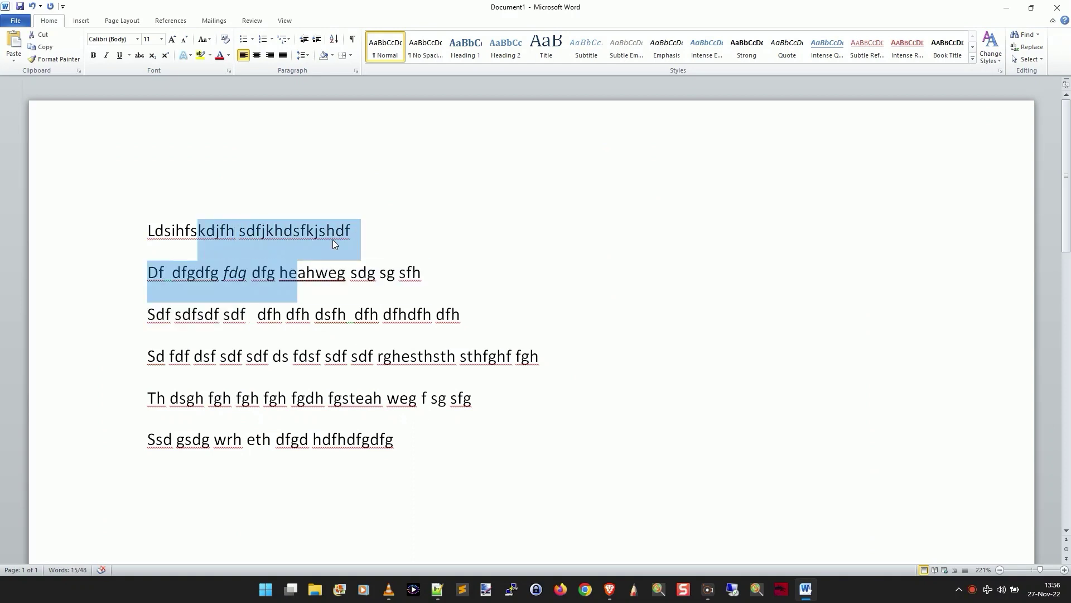
key(shift+Up)
key(shift+Left)
key(shift+Left)
key(shift+Left)
key(shift+Left)
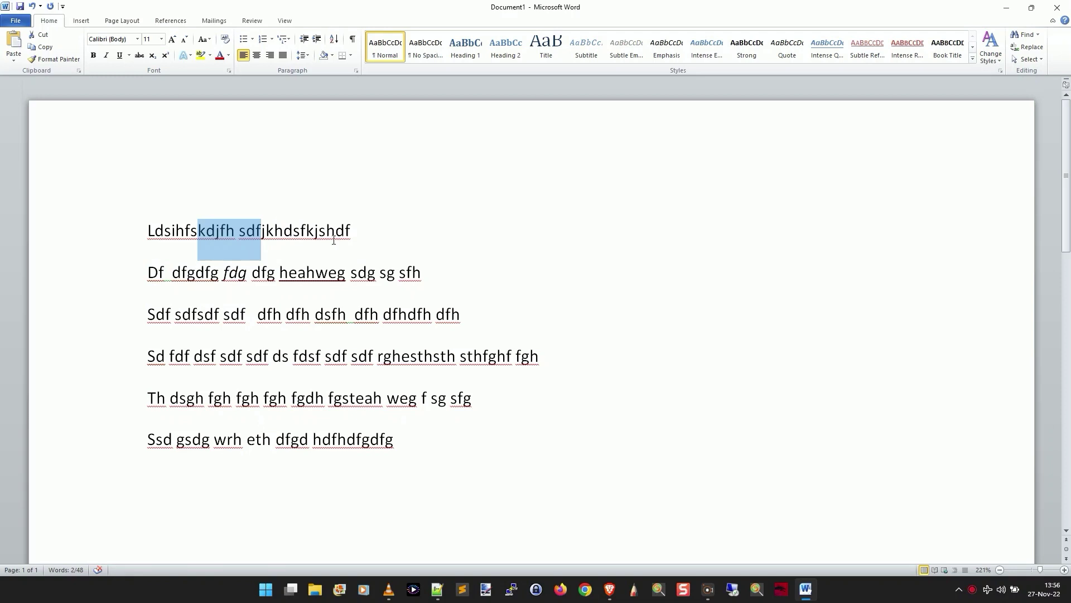
Step: Clear the selection and move the text cursor by single characters and lines to just before "jshdf" in the first line
key(Left)
key(Right)
key(Right)
key(Right)
key(Right)
key(Right)
key(Right)
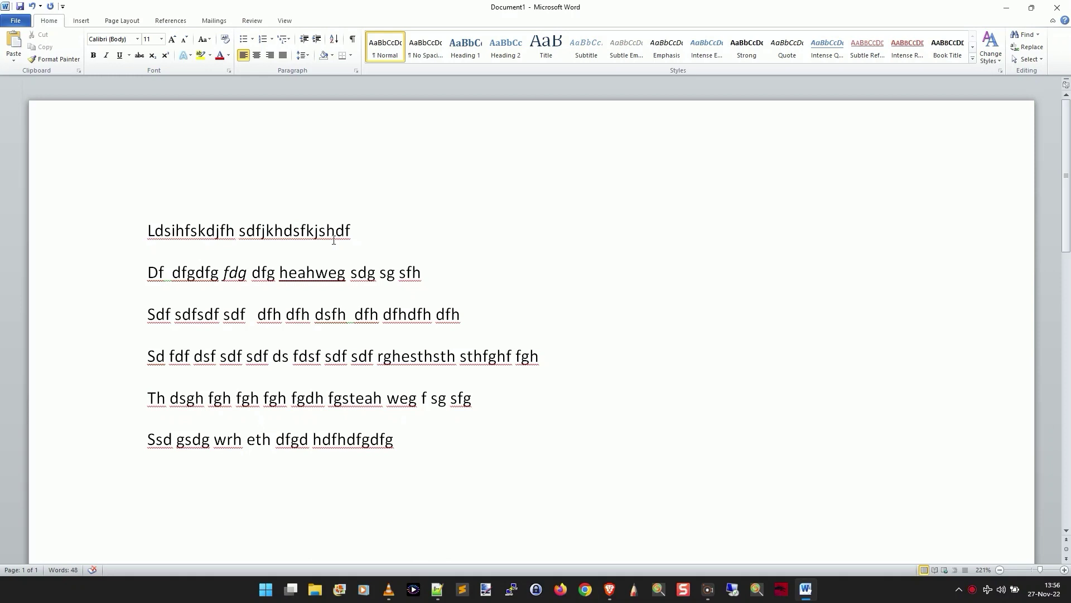
key(Right)
key(Right)
key(Right)
key(Right)
key(Right)
key(Right)
key(Down)
key(Right)
key(Right)
key(Up)
key(Left)
key(Left)
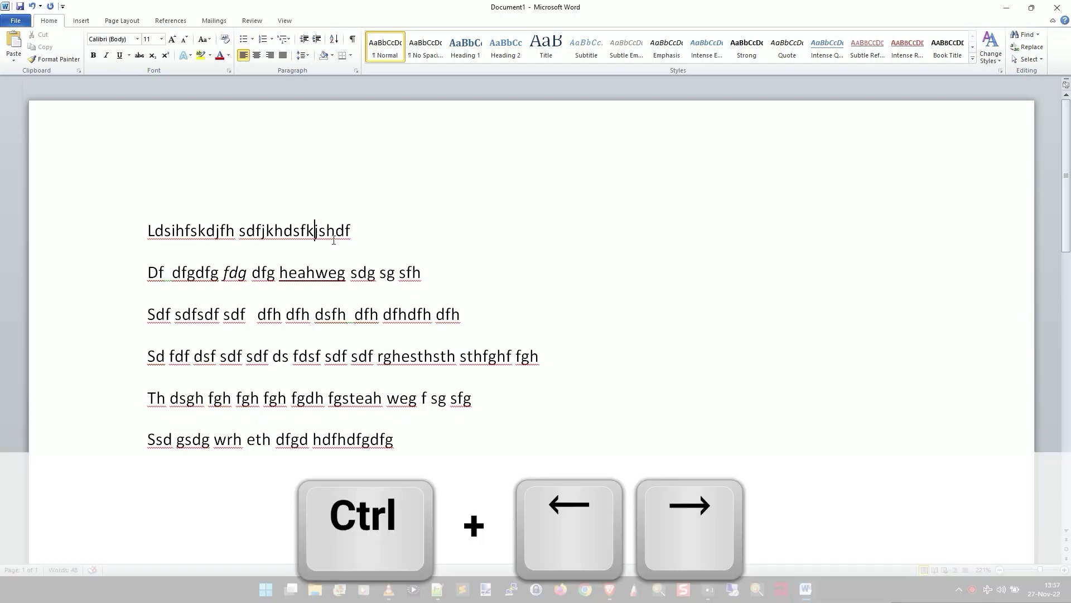
Step: Move the text cursor word by word forward and backward through the document's lines
key(ctrl+Right)
key(ctrl+Right)
key(ctrl+Right)
key(ctrl+Right)
key(ctrl+Right)
key(ctrl+Right)
key(ctrl+Right)
key(ctrl+Right)
key(ctrl+Right)
key(ctrl+Left)
key(ctrl+Left)
key(ctrl+Left)
key(ctrl+Left)
key(ctrl+Right)
key(ctrl+Right)
key(ctrl+Right)
key(ctrl+Right)
key(ctrl+Right)
key(ctrl+Right)
key(ctrl+Right)
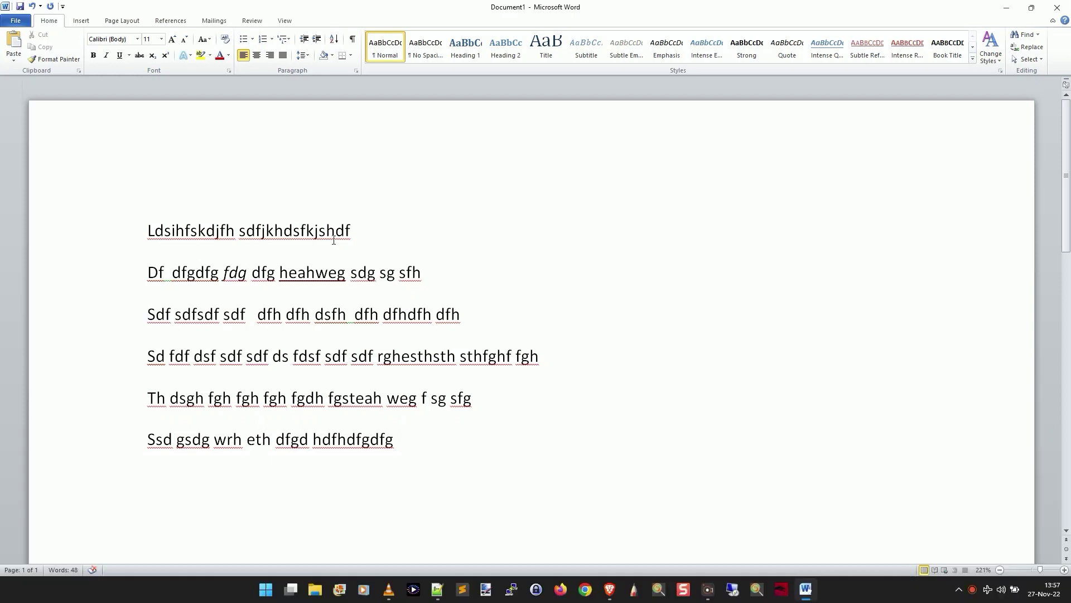
key(ctrl+Right)
key(ctrl+Right)
key(ctrl+Right)
Step: Move the text cursor down two paragraphs, forward five words, and up by paragraphs to the start of the document
key(ctrl+Down)
key(ctrl+Down)
key(ctrl+Right)
key(ctrl+Right)
key(ctrl+Right)
key(ctrl+Right)
key(ctrl+Right)
key(ctrl+Up)
key(ctrl+Up)
key(ctrl+Up)
key(ctrl+Up)
key(ctrl+Up)
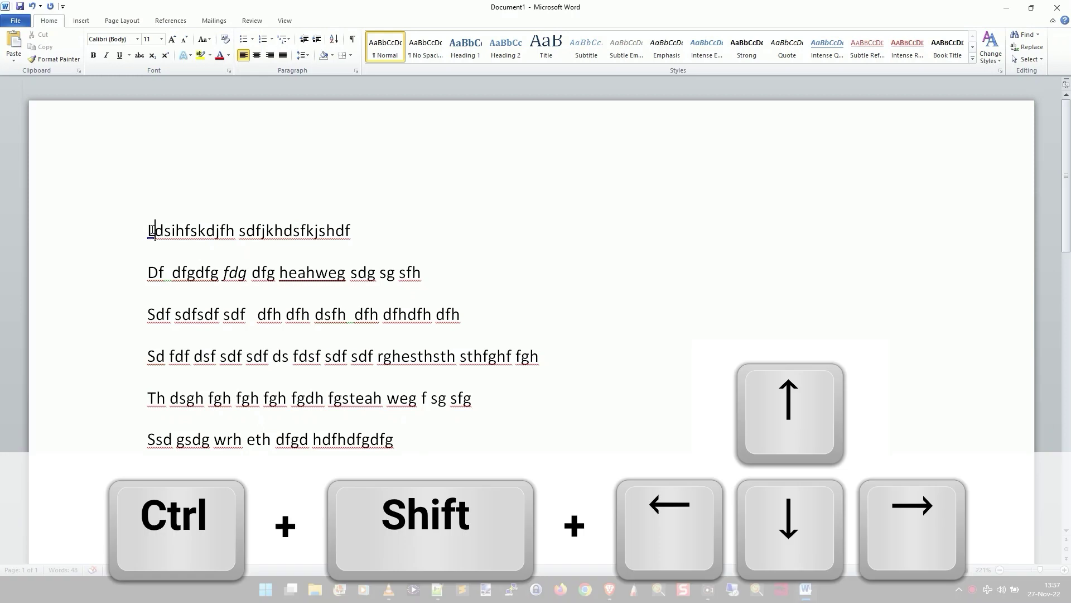
key(ctrl+Up)
Step: Select word by word from the document's start through the "dfh" before "dfhdfh" in the third line, leaving out the trailing space
key(ctrl+shift+Right)
key(ctrl+shift+Right)
key(ctrl+shift+Right)
key(ctrl+shift+Right)
key(ctrl+shift+Right)
key(ctrl+shift+Right)
key(ctrl+shift+Right)
key(ctrl+shift+Right)
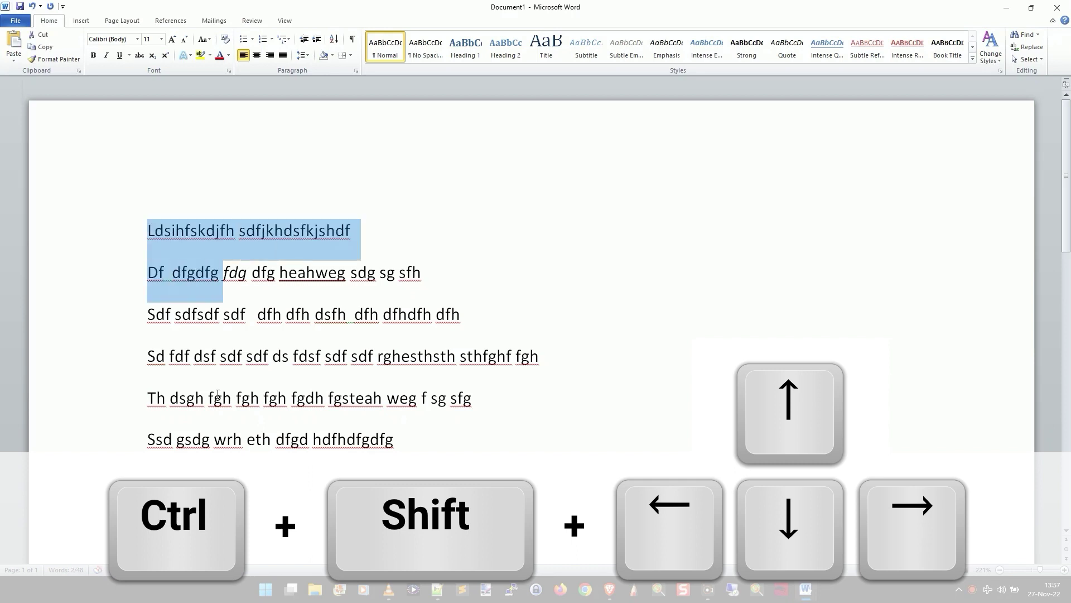
key(ctrl+shift+Right)
key(ctrl+shift+Right)
key(ctrl+shift+Right)
key(ctrl+shift+Right)
key(ctrl+shift+Right)
key(ctrl+shift+Right)
key(ctrl+shift+Right)
key(ctrl+shift+Right)
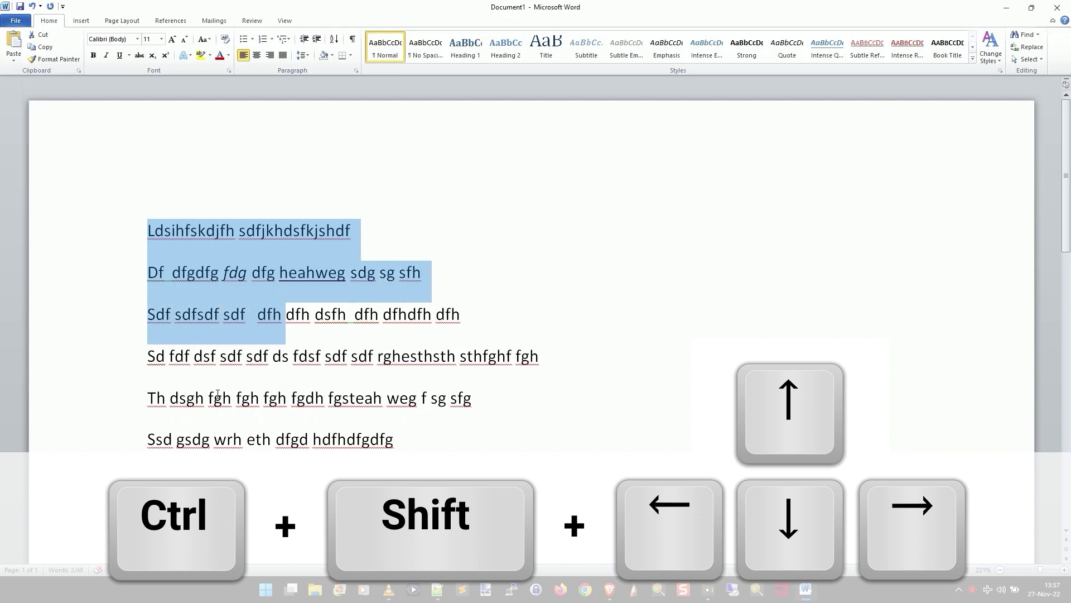
key(ctrl+shift+Right)
key(ctrl+shift+Right)
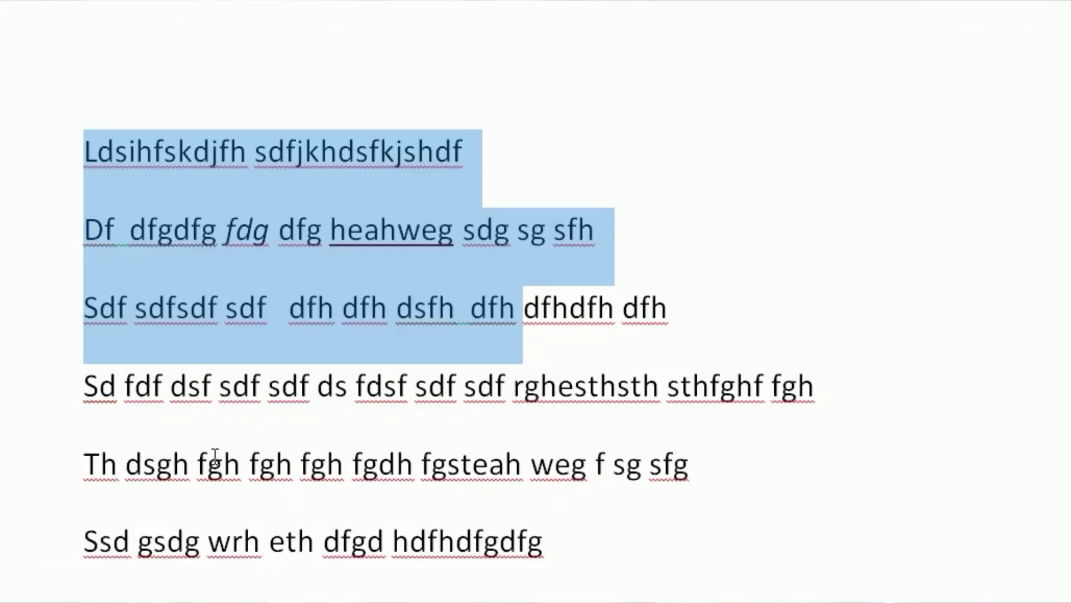
key(ctrl+shift+Right)
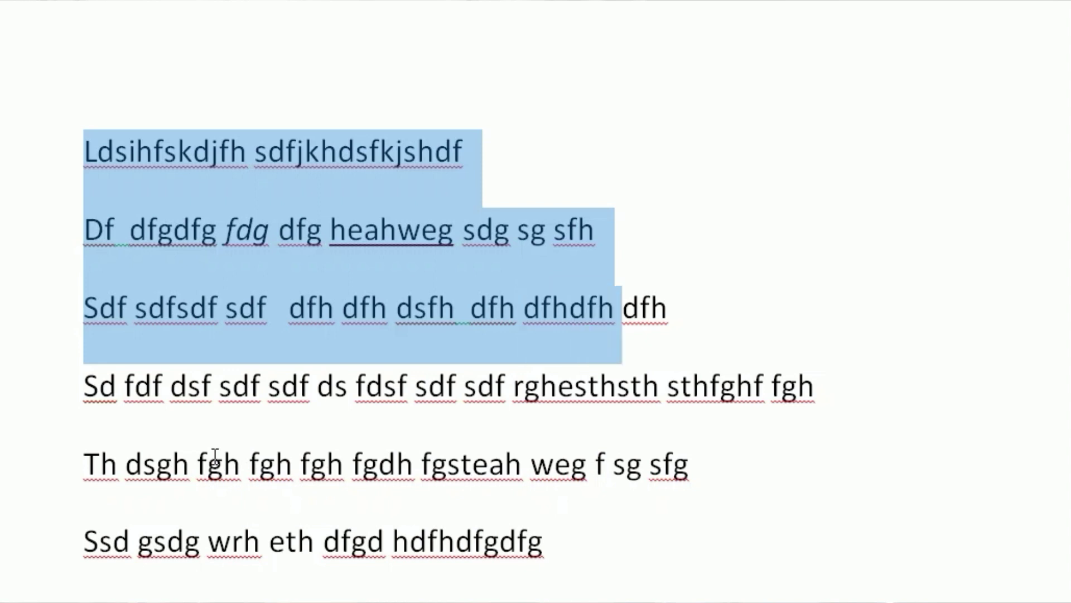
key(ctrl+shift+Left)
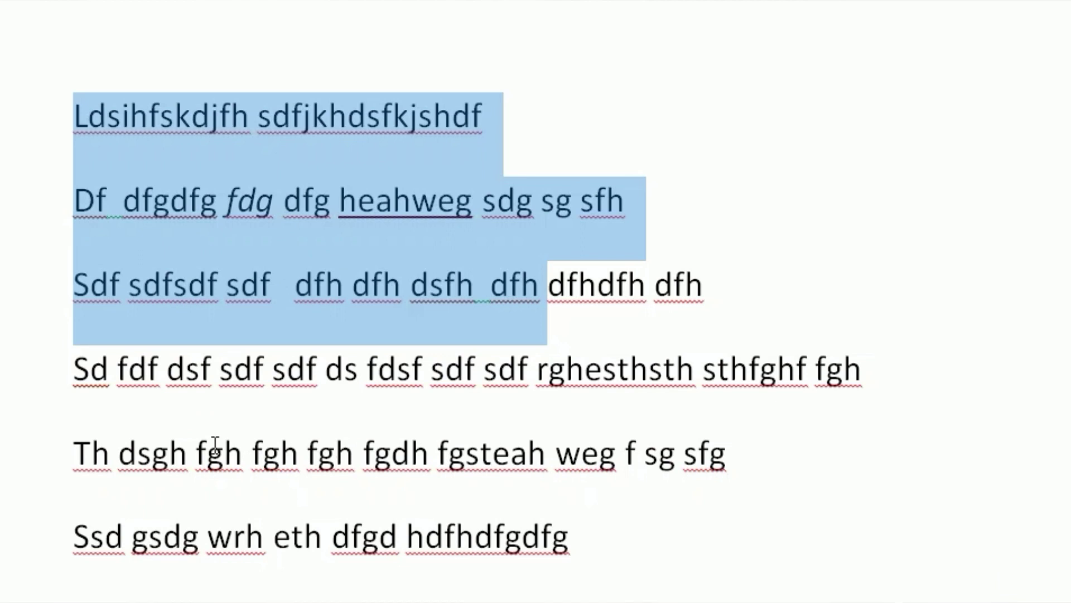
key(shift+Left)
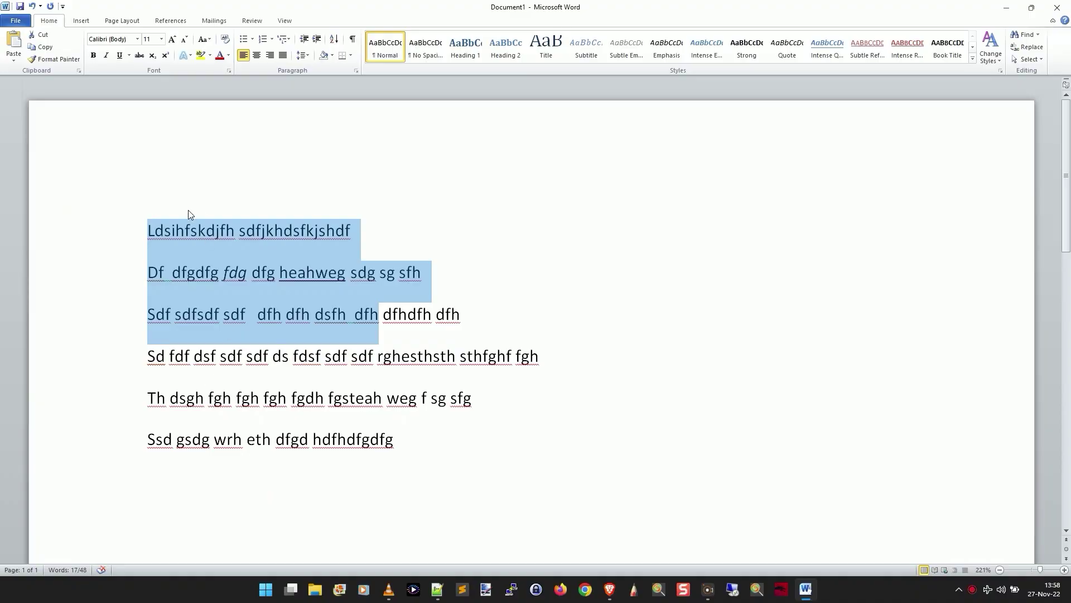
Step: Bold the text from the document's start through the "dfh" before "dfhdfh" in the third line, leaving out the trailing space
click(89, 123)
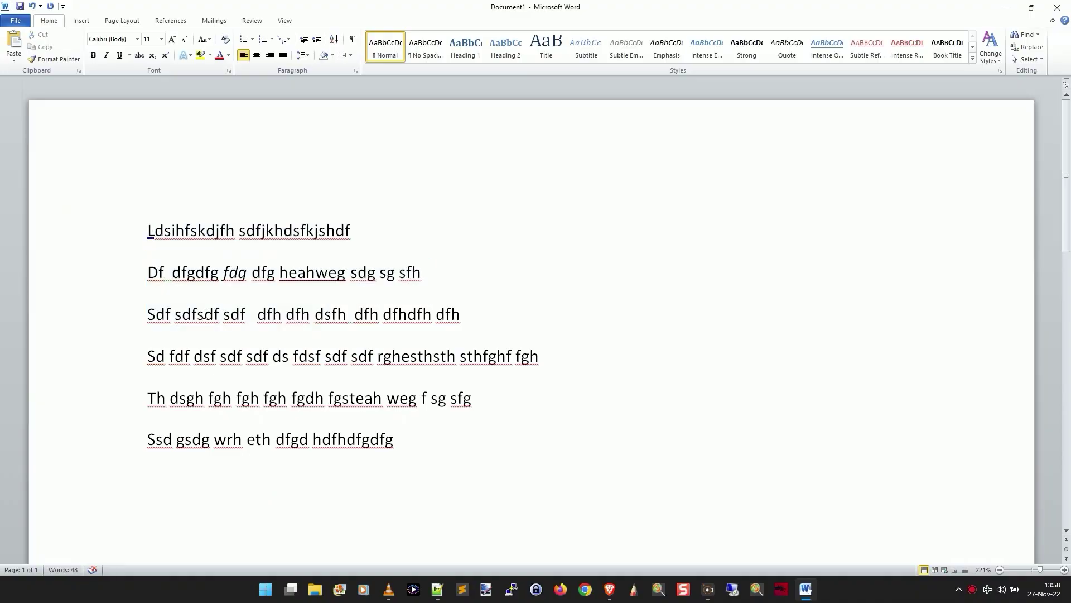
key(ctrl+shift+Right)
key(ctrl+shift+Right)
key(shift+Down)
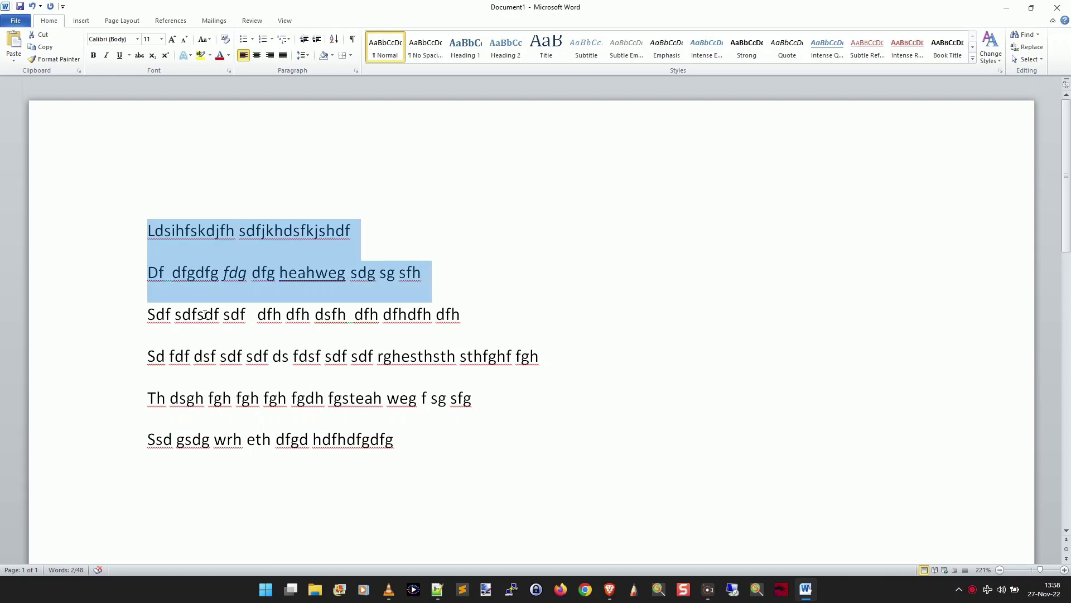
key(shift+Down)
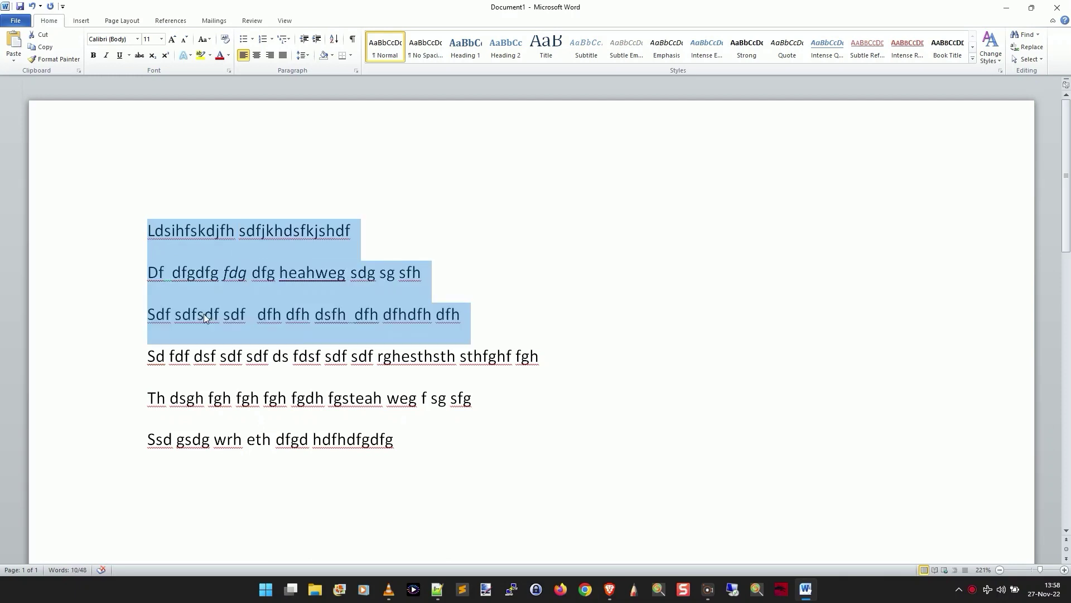
key(ctrl+shift+Left)
key(ctrl+shift+Left)
key(ctrl+shift+Left)
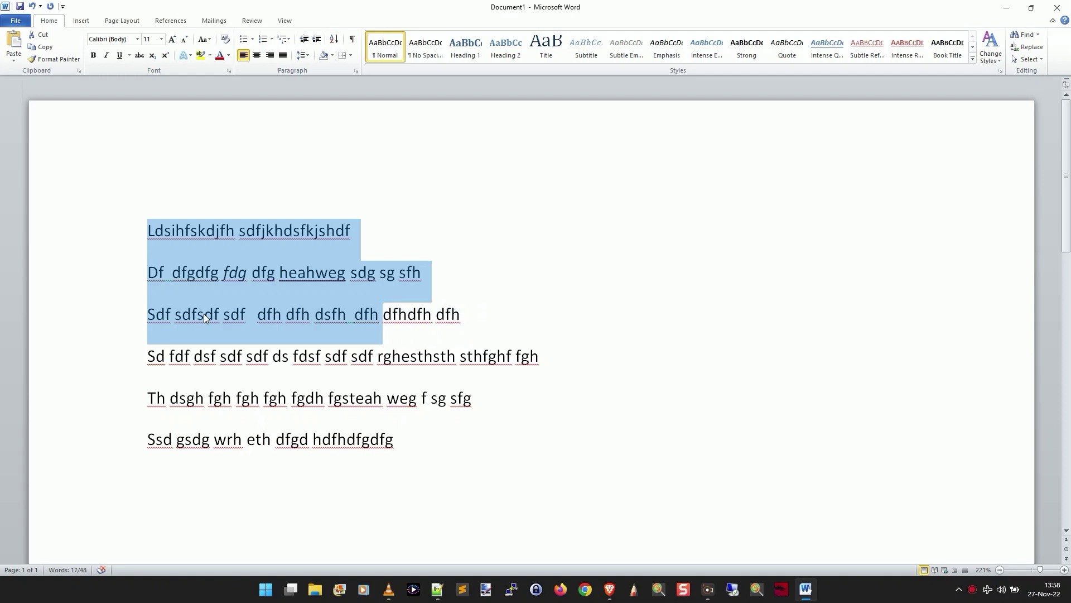
key(shift+Left)
key(ctrl+b)
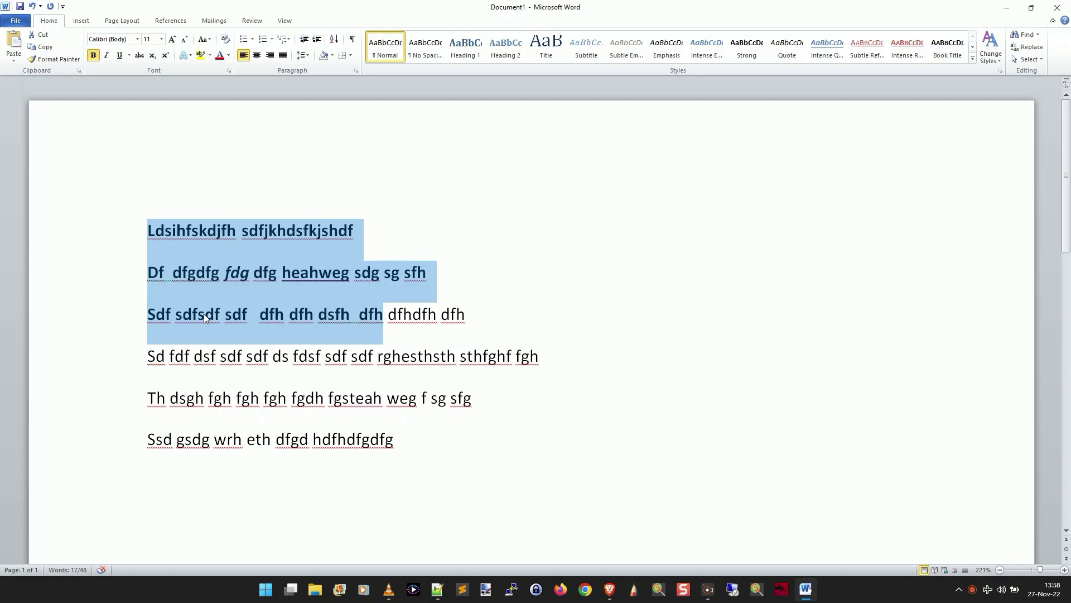
Step: Select from the "sdf" before "ds" in the fourth line through "fgsteah" in the fifth line, and clear the selection
click(313, 315)
drag(247, 357, 360, 392)
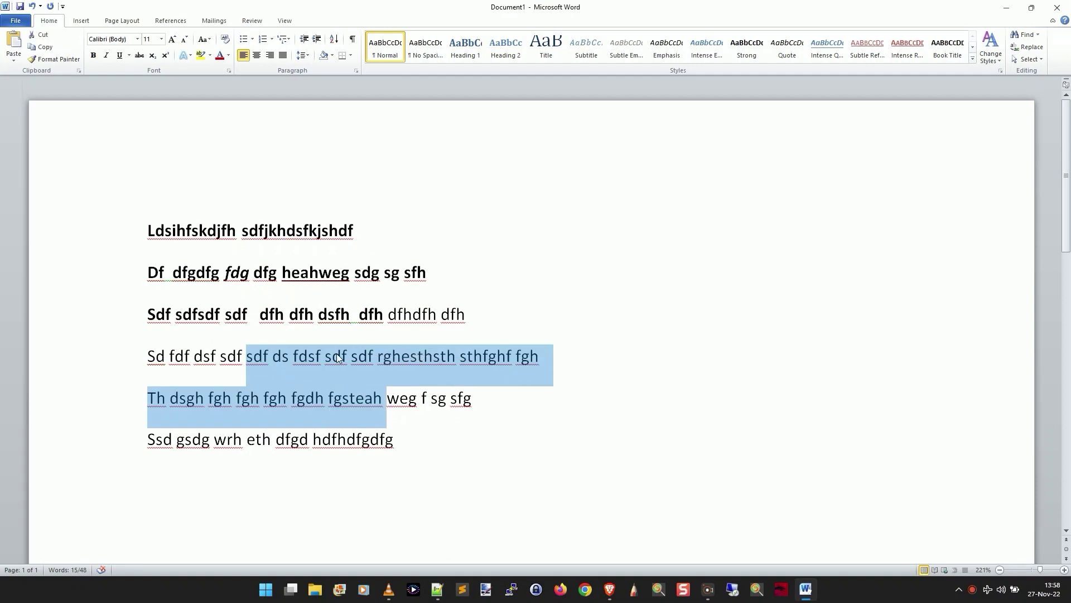
click(391, 315)
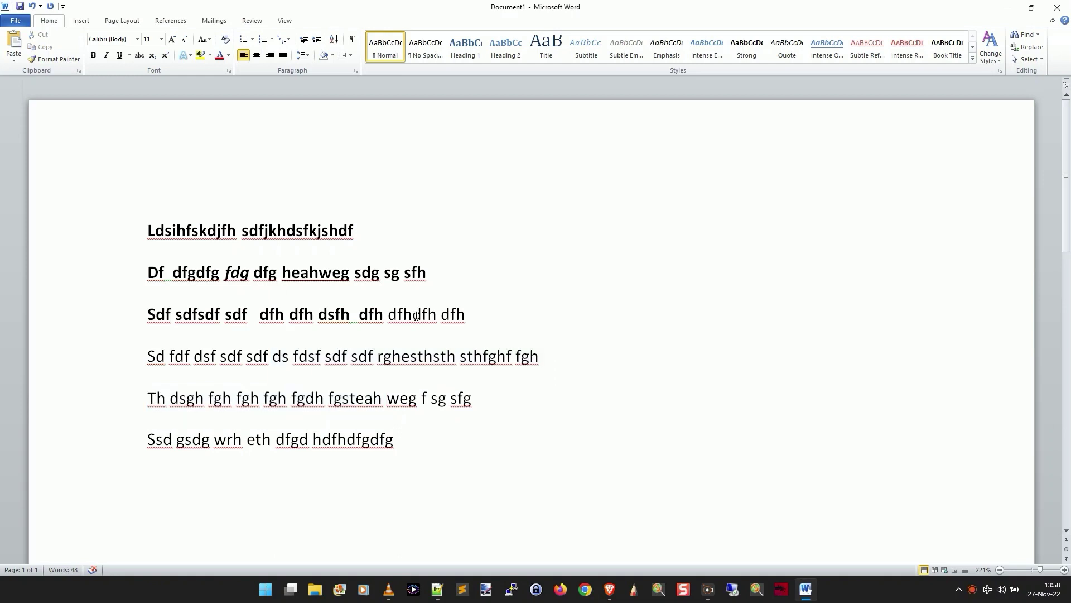
Step: Append "jshd asjdh asjdhasd" and a new paragraph "Asjdh asjdha sdjsahd", and save the document in Documents as "Ldsihfskdjfh sdfjkhdsfkjshdf.docx"
click(437, 442)
text(jshd asjdh asjdhasd)
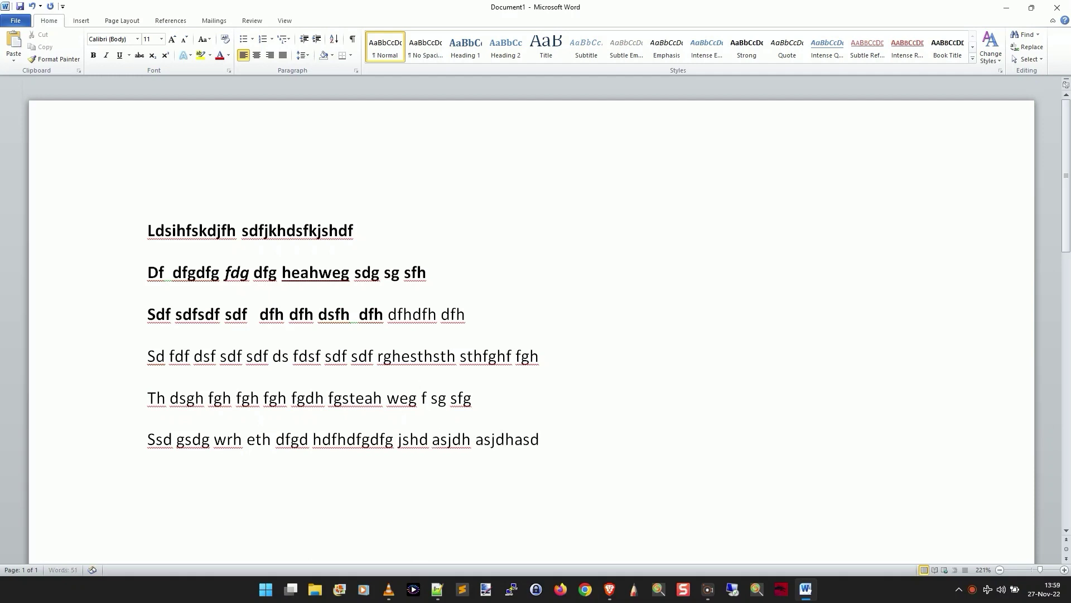
key(Return)
text(asjdh asjdha sdjsahd)
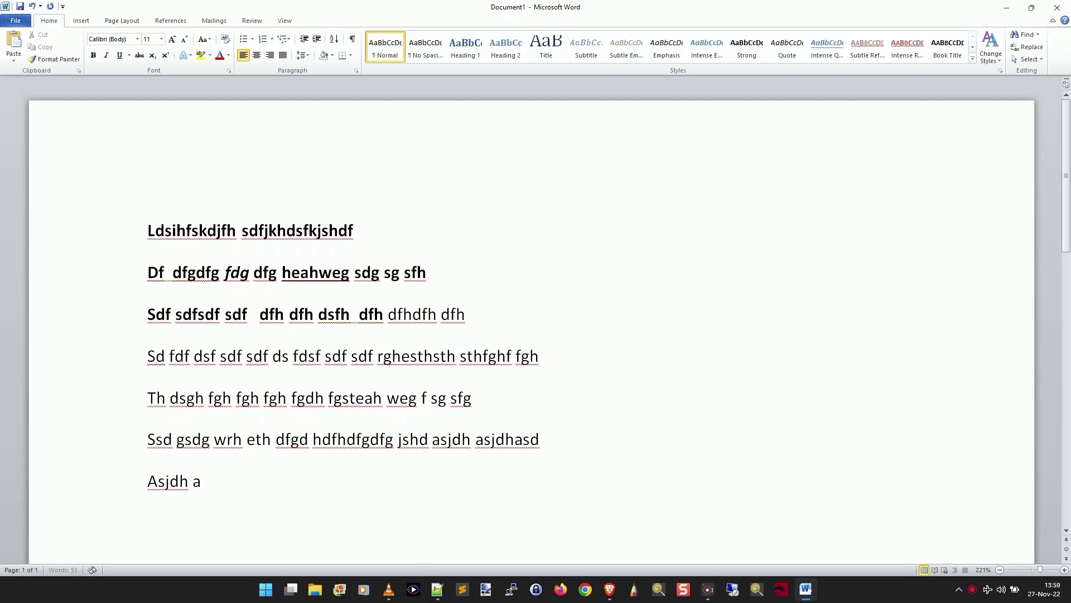
key(ctrl+s)
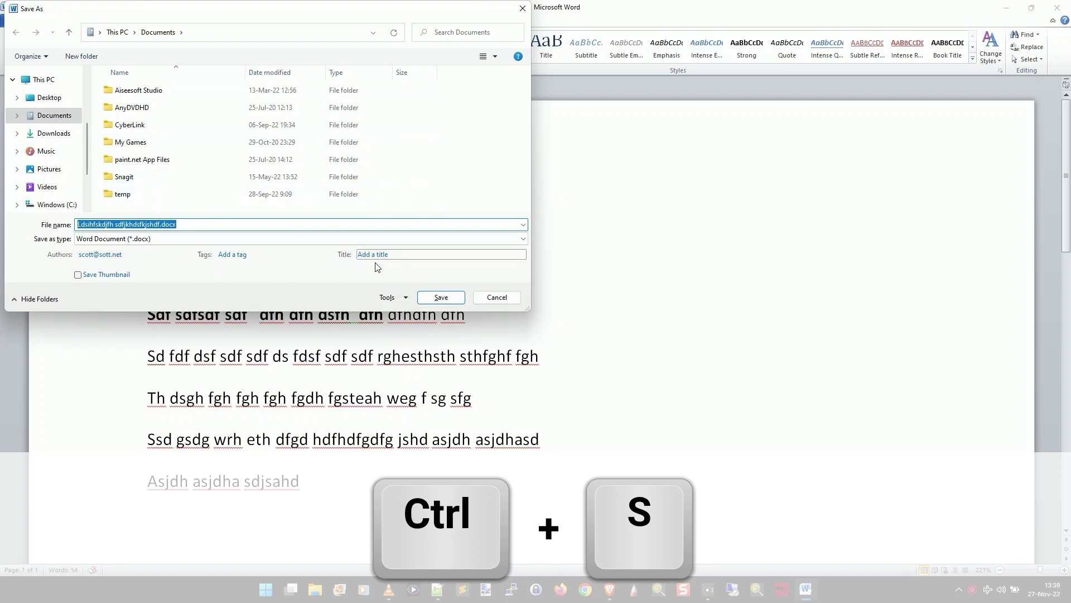
click(441, 297)
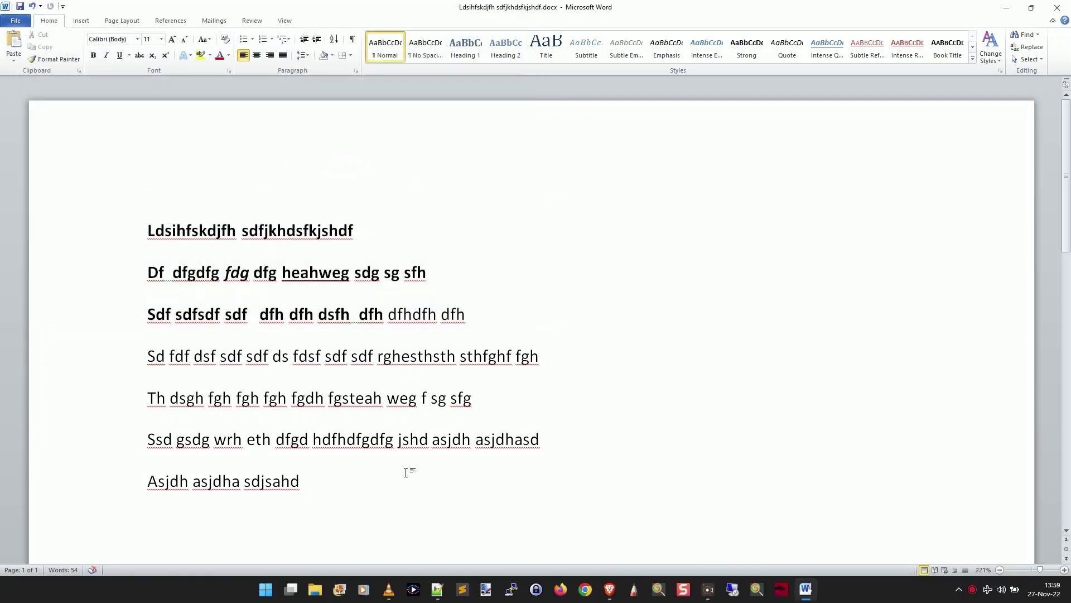
Step: Append "ashdh ajsdhasdj sah djsadh asjdhas djashd ajshd asjd" to the last paragraph and save the document again
text(ashdh ajsdhasdj sah djsadh asjdhas djashd ajshd)
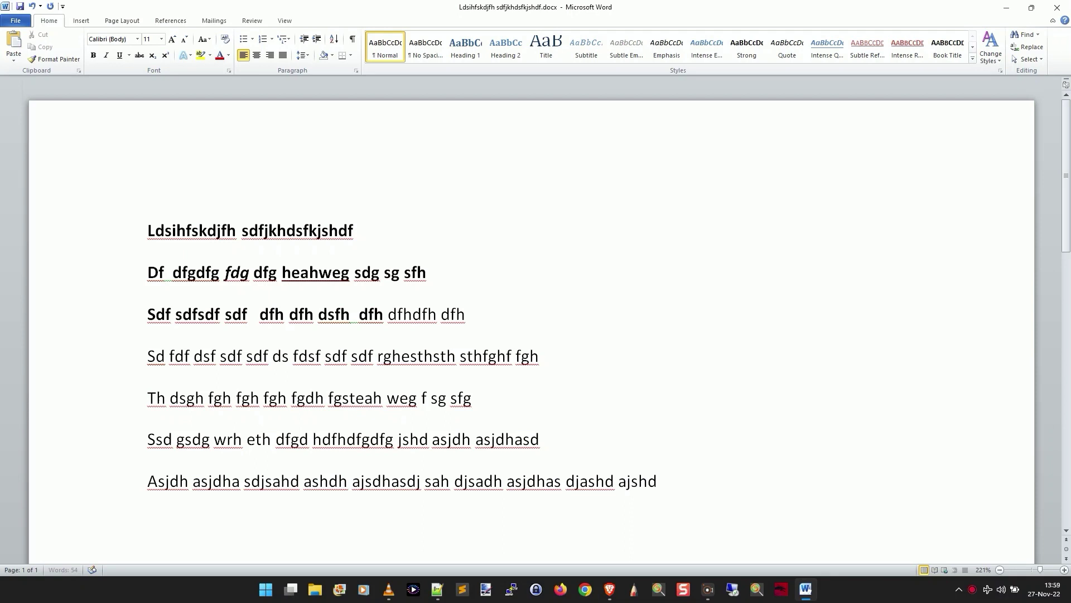
text( asjd)
key(ctrl+s)
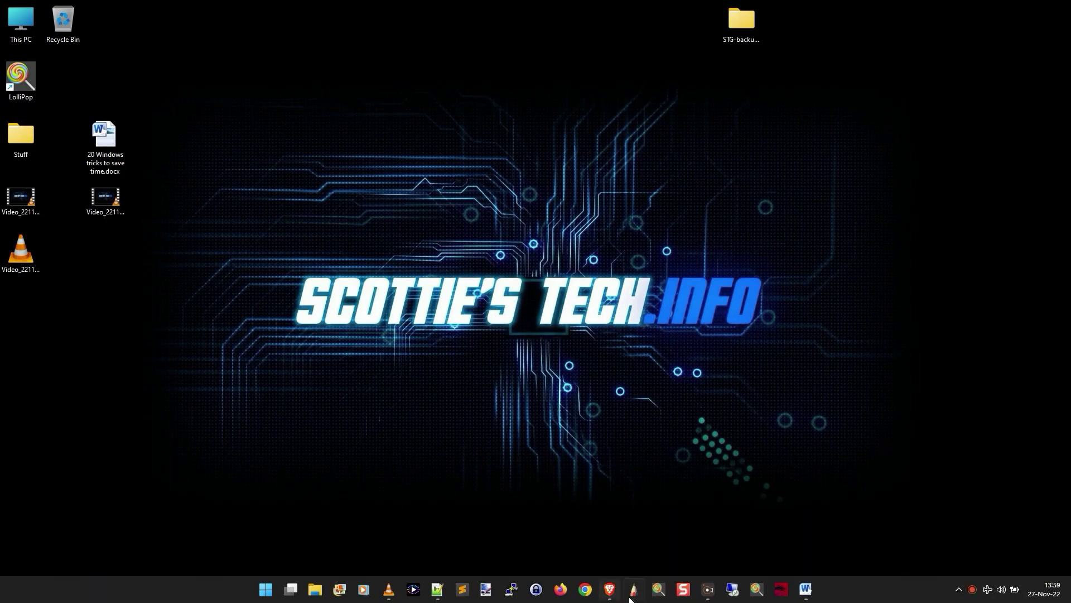
Step: Restore the hidden windows, minimize Word and bring up Notepad++, and hide everything again to show the desktop
click(1068, 589)
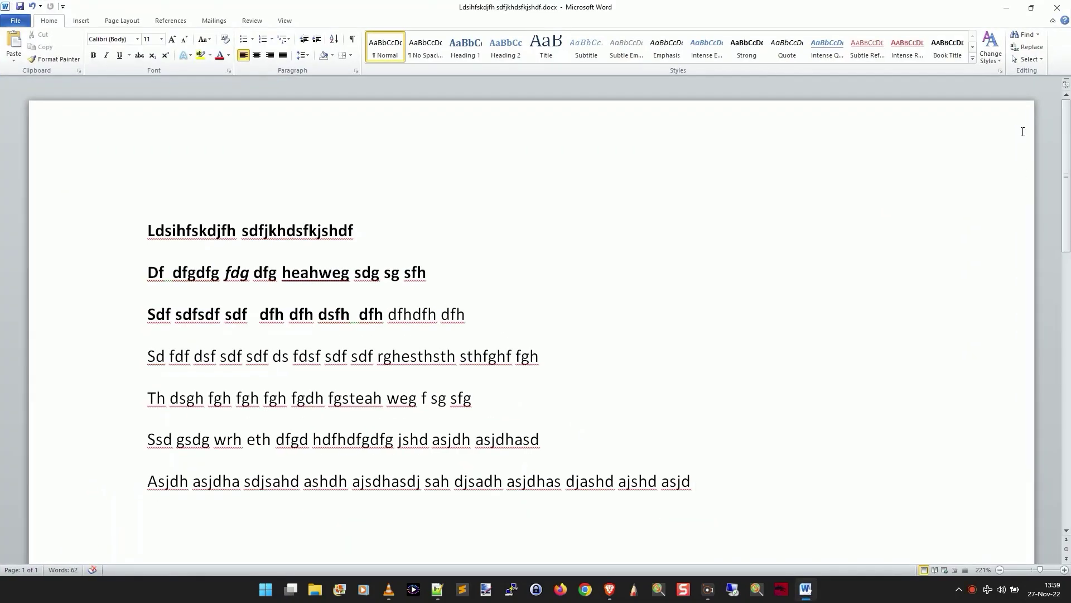
click(1008, 6)
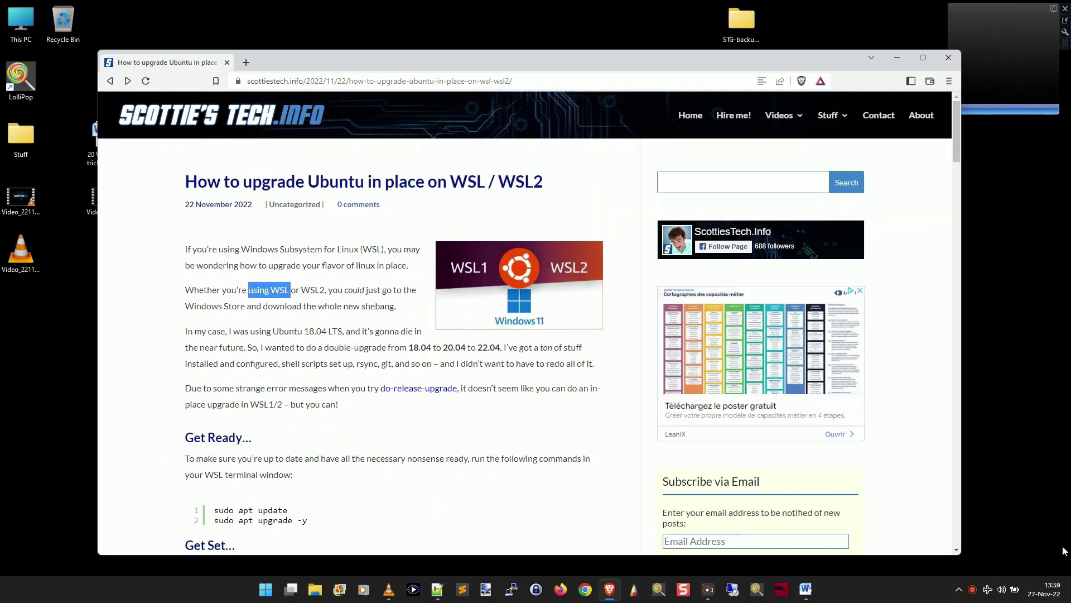
click(438, 589)
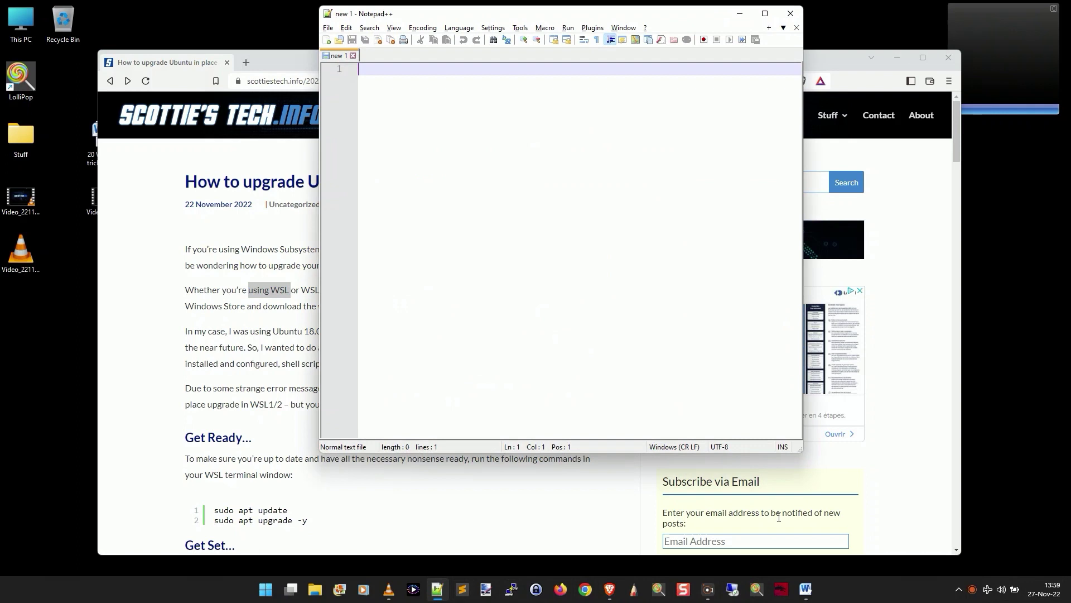
click(1068, 590)
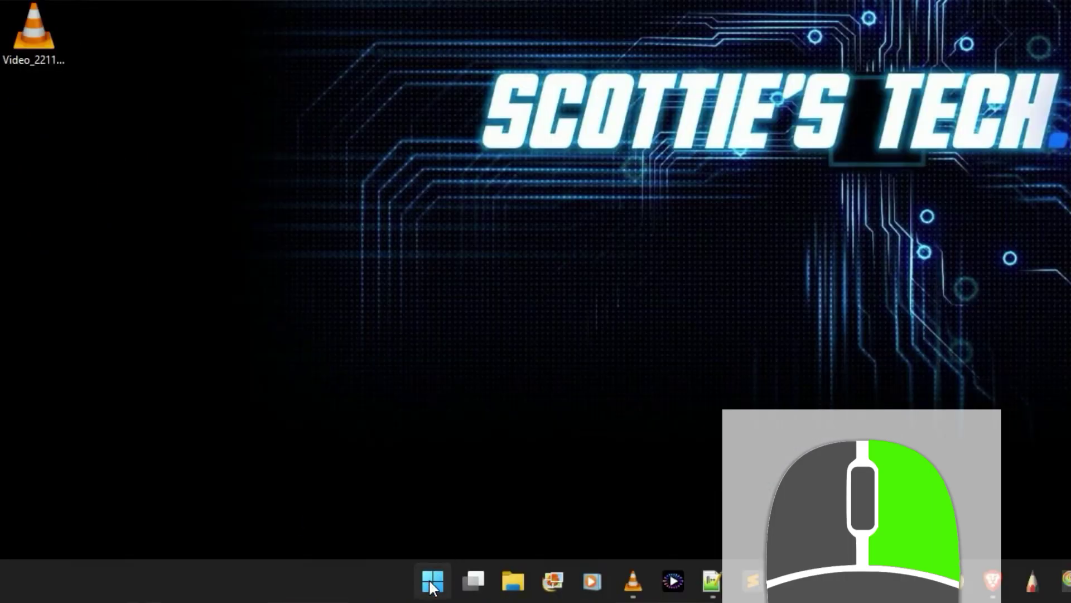
Step: Open Task Manager from the Start button's system shortcuts, close it, and reopen it through the Windows security screen
right_click(436, 582)
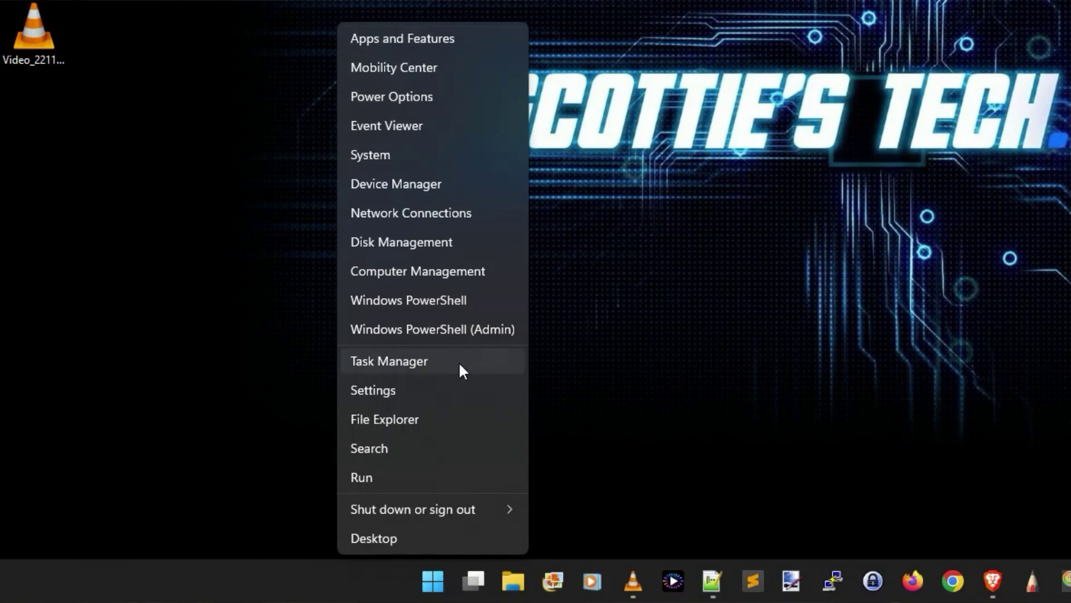
click(816, 325)
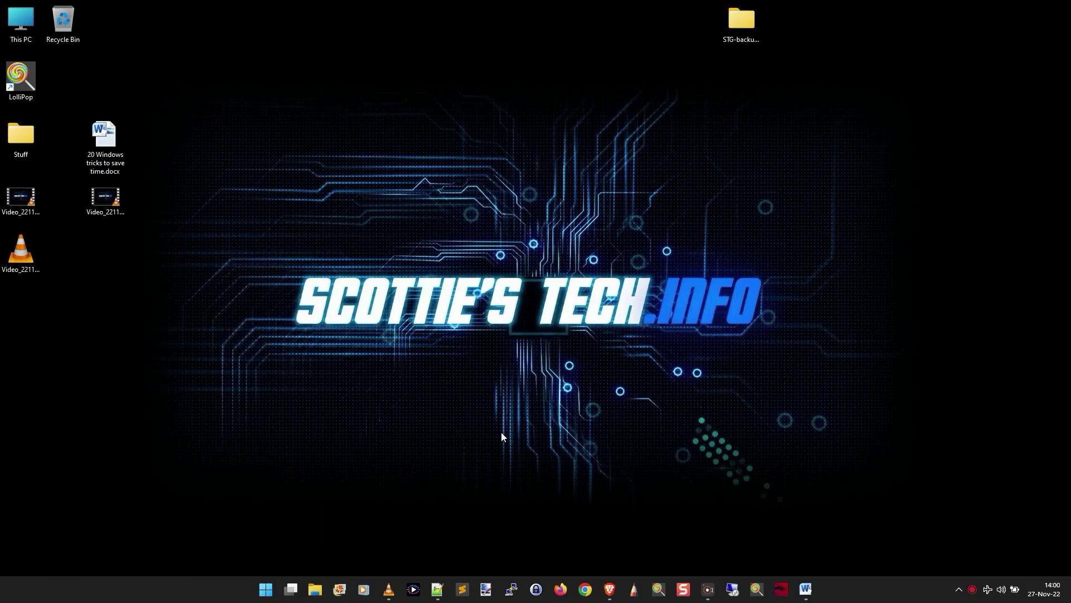
right_click(267, 588)
click(253, 456)
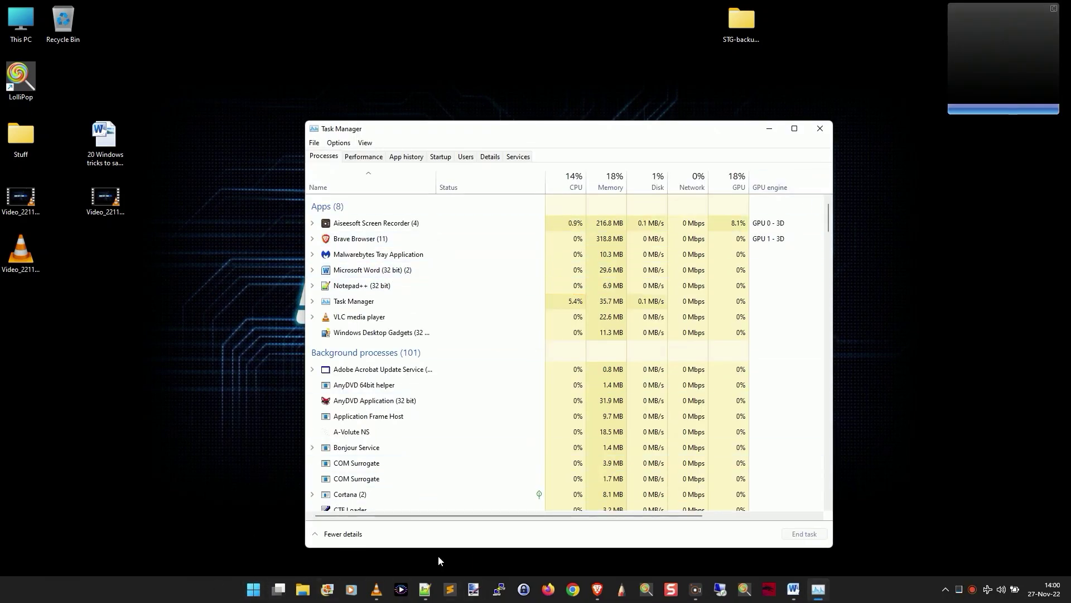
click(820, 129)
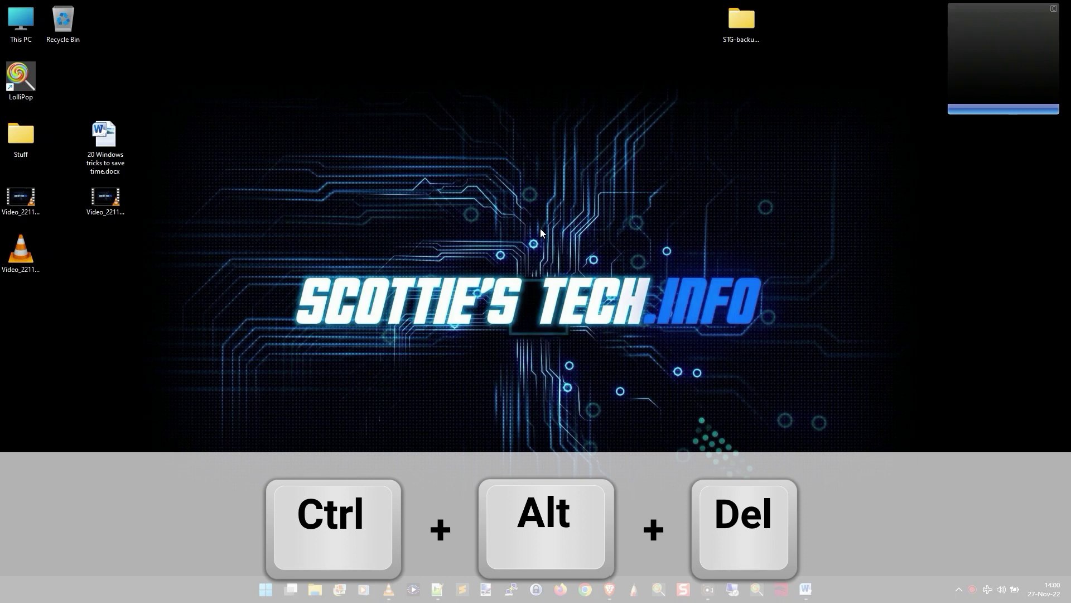
key(ctrl+alt+Delete)
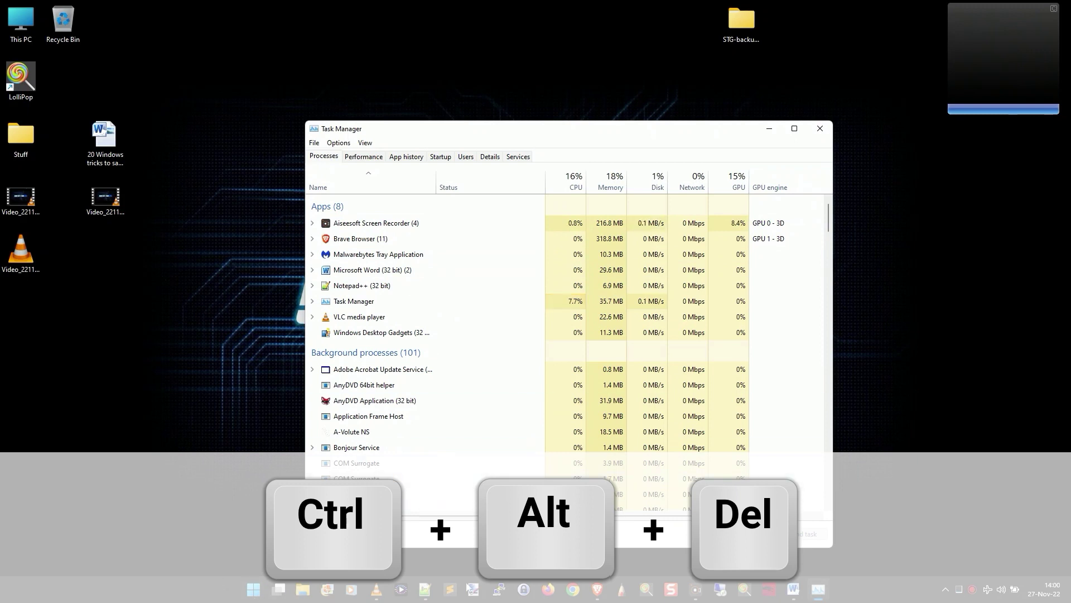